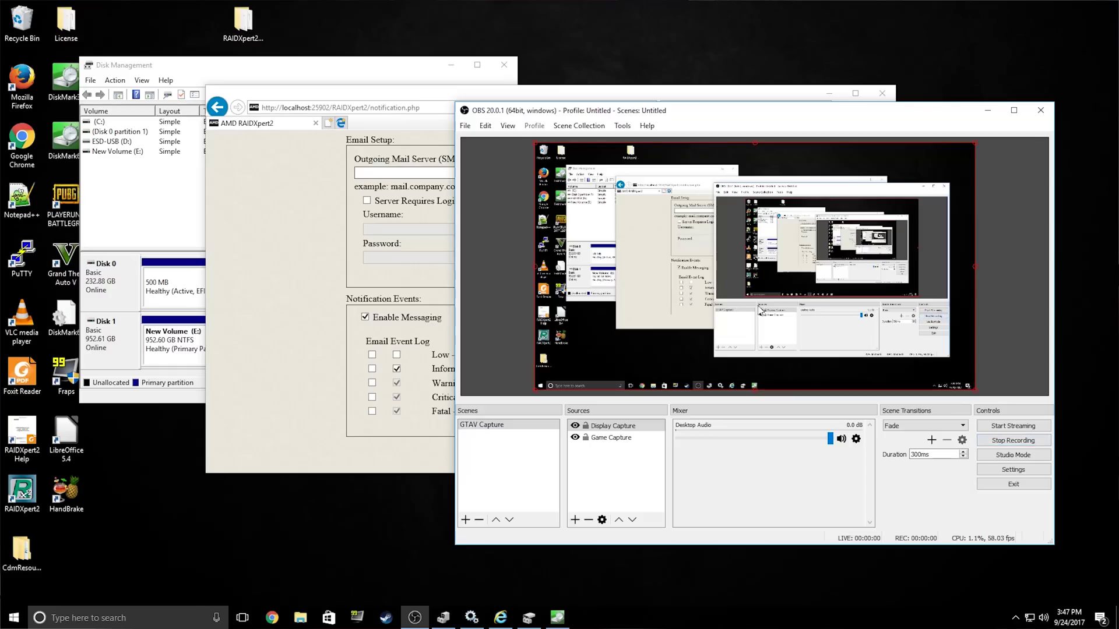
Leave the RAIDXpert2 email and notification settings and go back to the previous page.
left_click(354, 228)
left_click(218, 108)
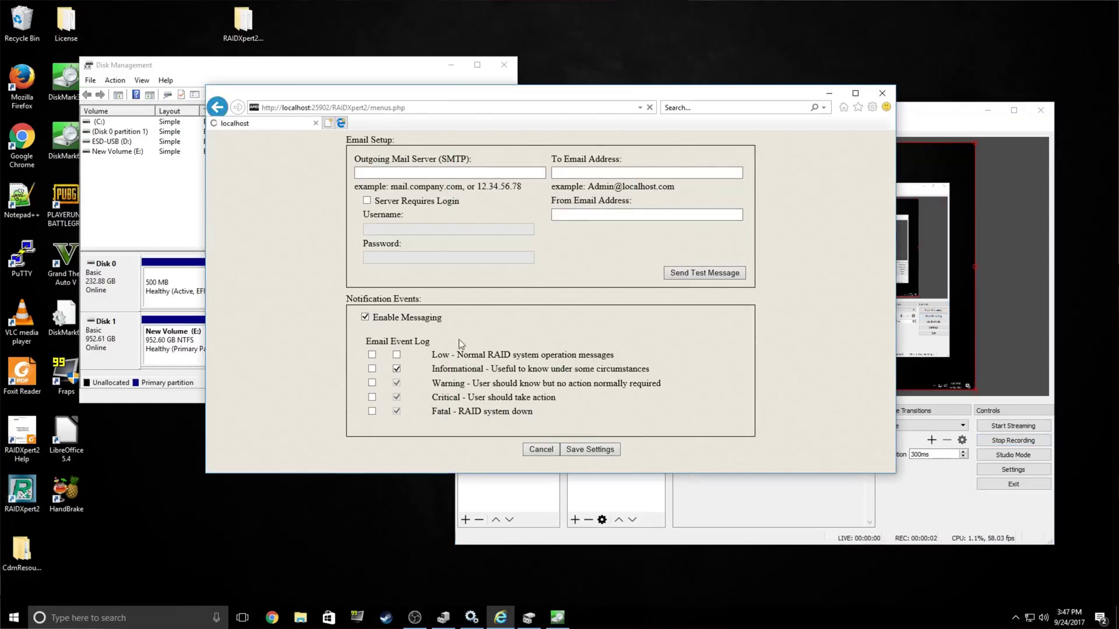
mouse_move(617, 143)
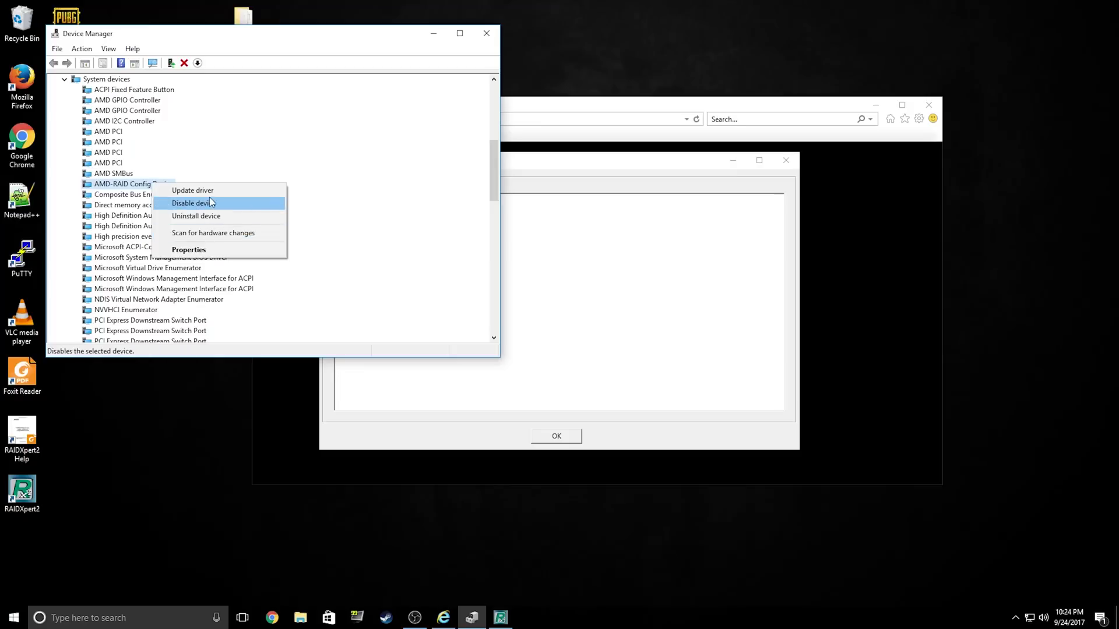
Try to update the AMD-RAID Config Device driver from the RS2x64 folder inside the desktop's RAIDXpert2 folder, including subfolders.
left_click(207, 192)
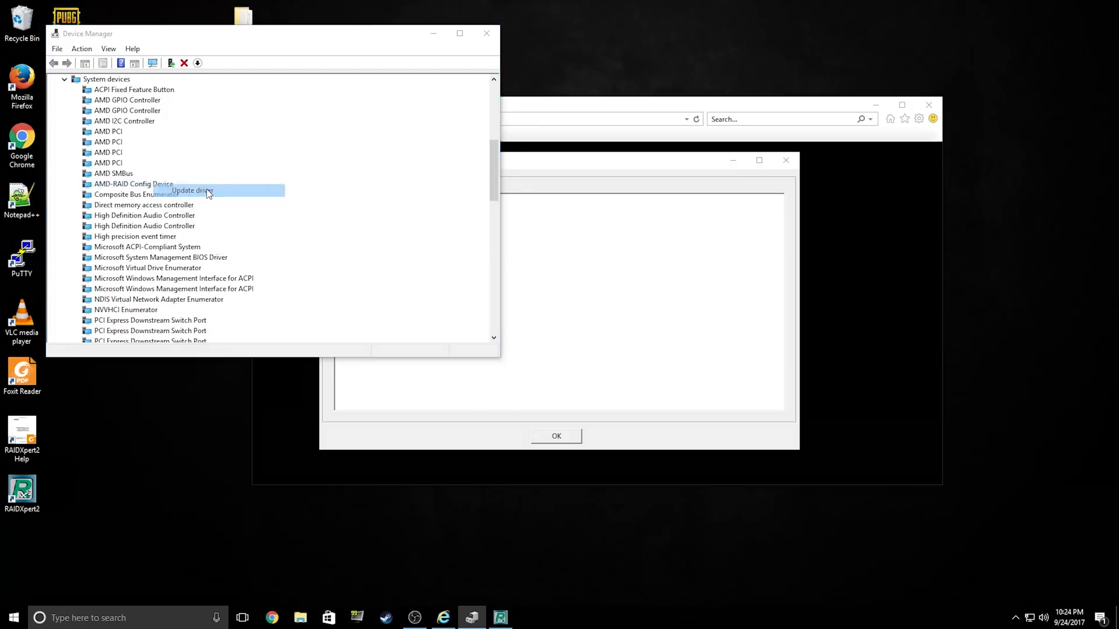
left_click(218, 226)
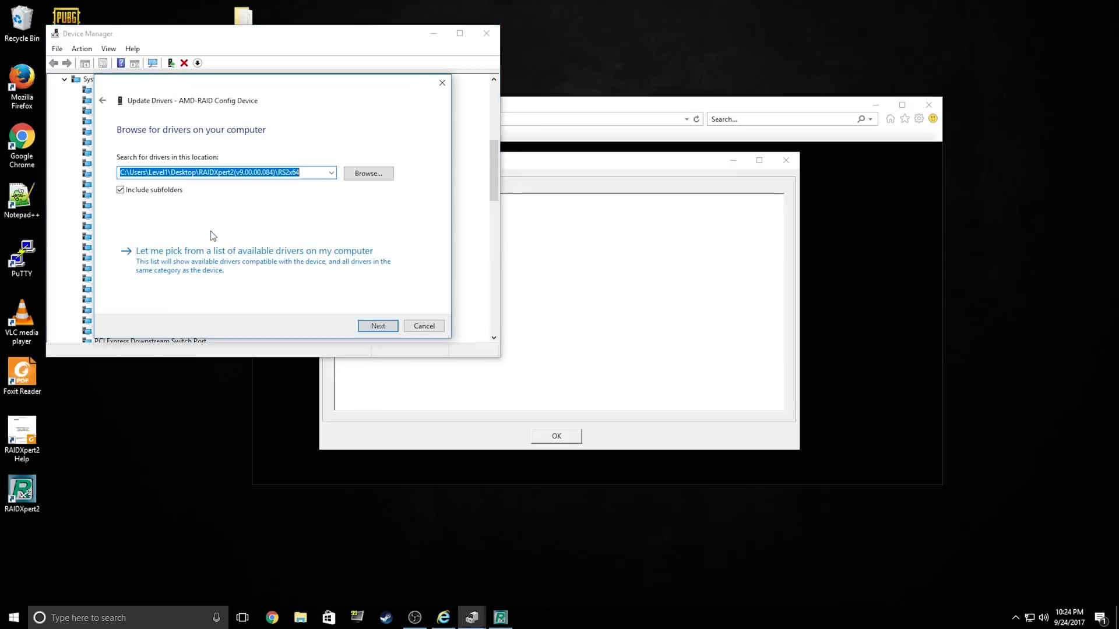
left_click(357, 175)
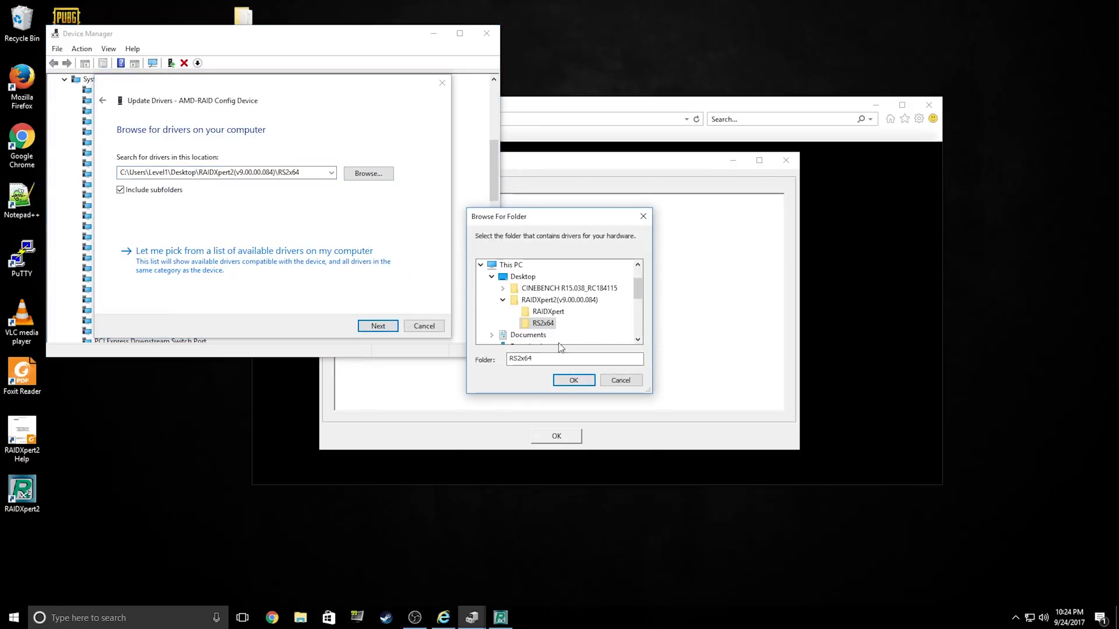
left_click(574, 380)
left_click(378, 327)
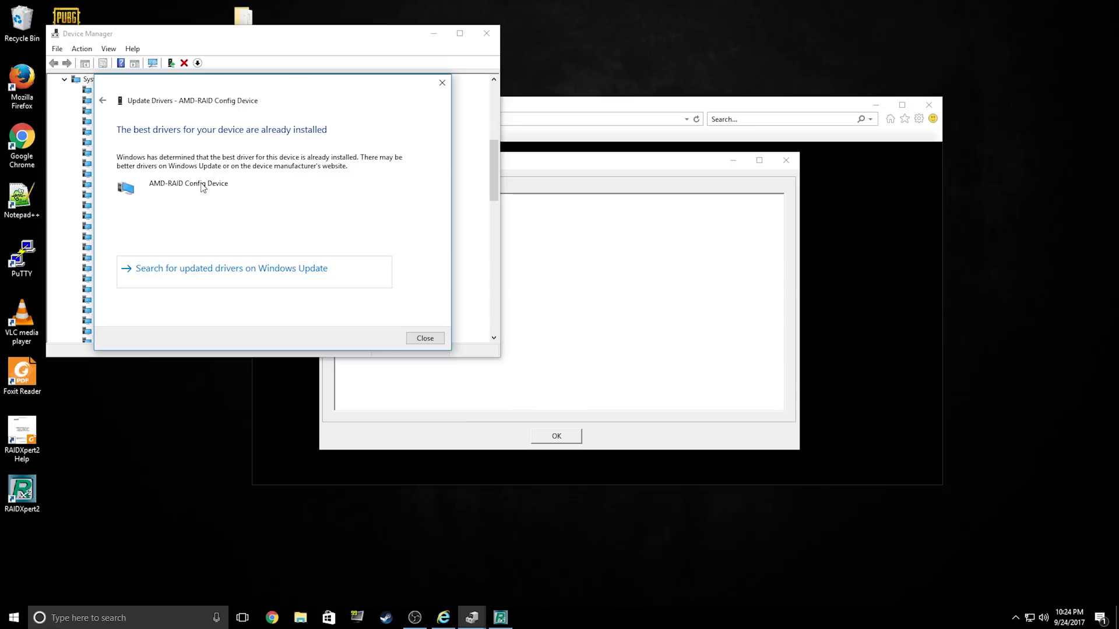
left_click(417, 339)
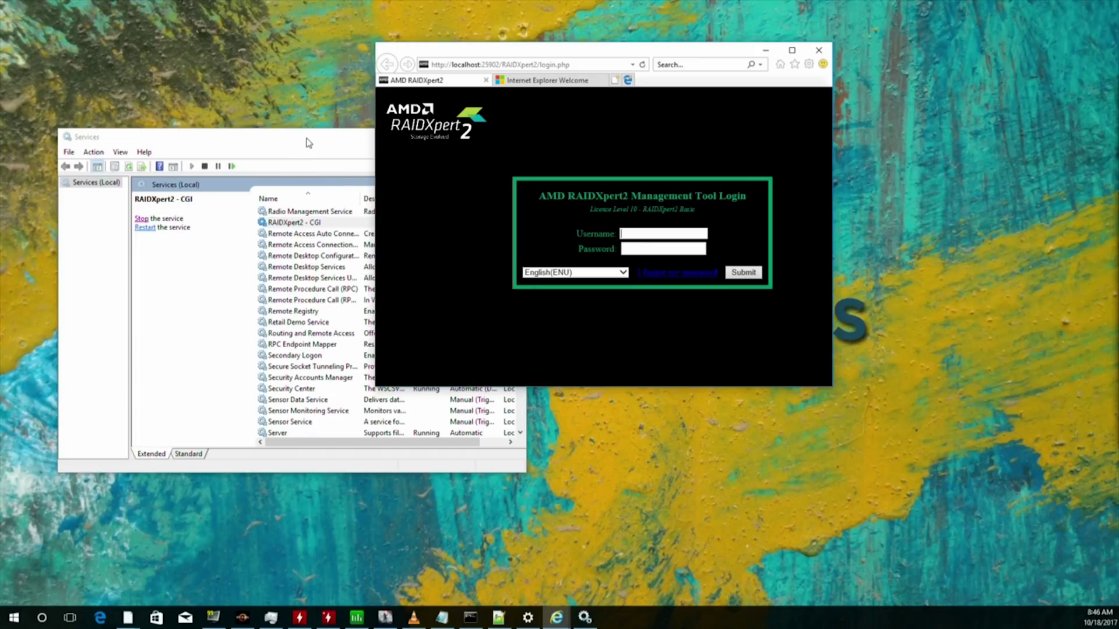
Stop the RAIDXpert2 - CGI service and reload the RAIDXpert2 login page in the browser.
left_click(309, 143)
left_click(639, 131)
left_click(484, 64)
left_click(338, 146)
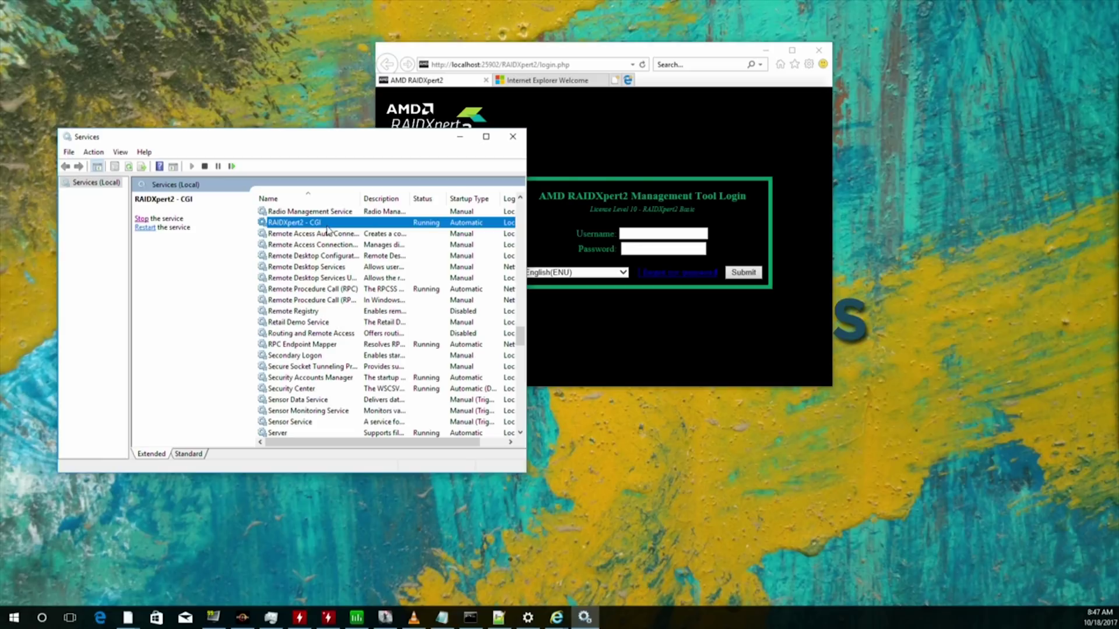
left_click(141, 219)
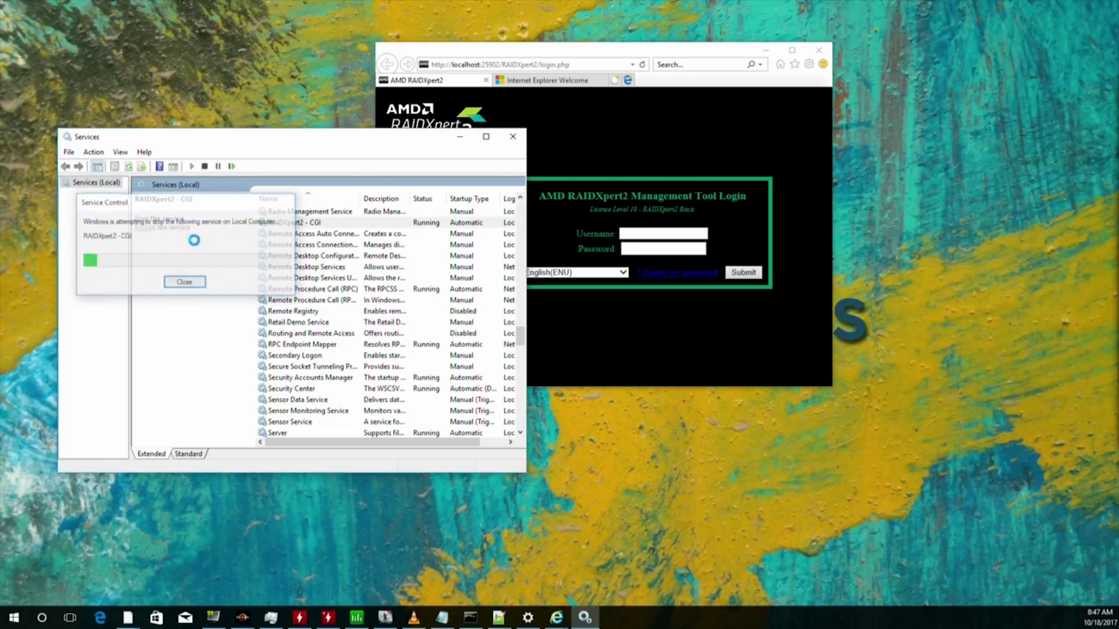
left_click(641, 65)
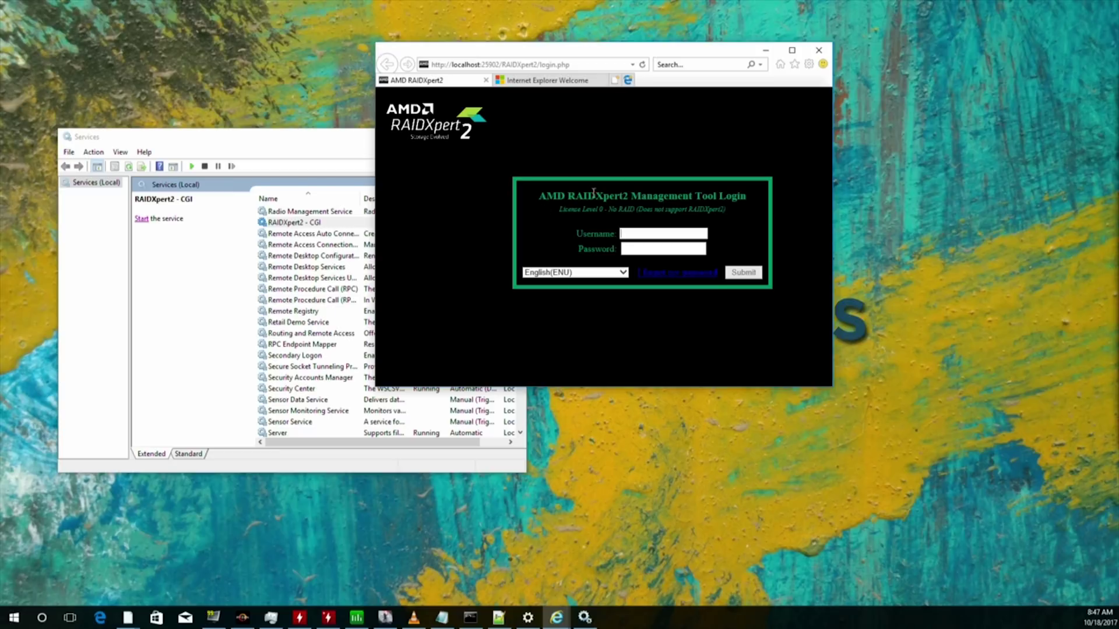
Find and select the Apache2.4 service in the Services list to view its details.
left_click(302, 224)
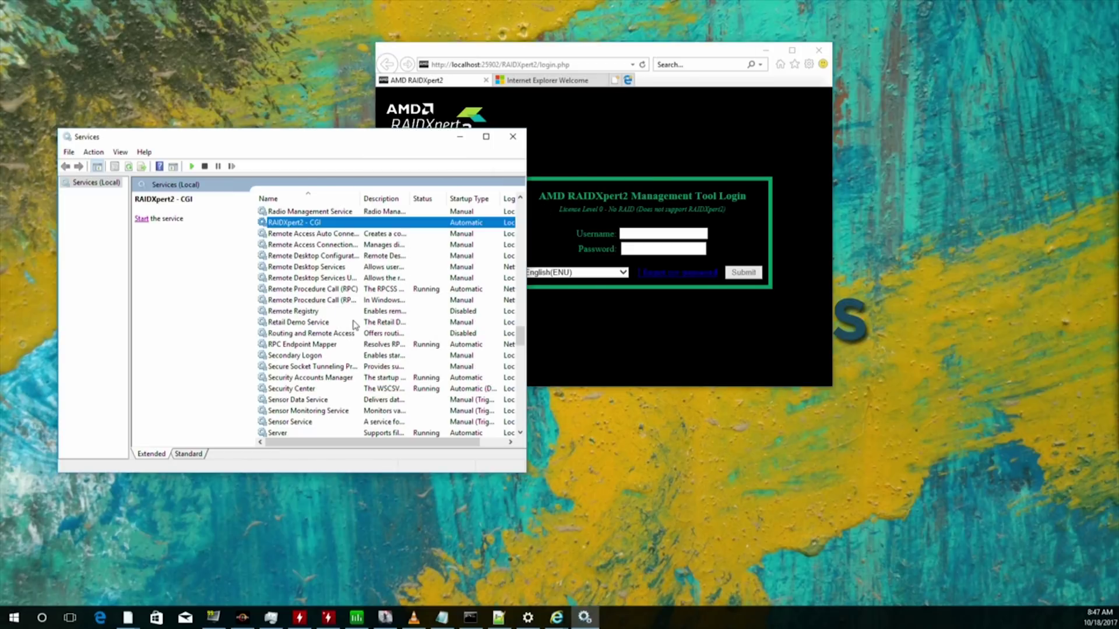
scroll(354, 324, "up", 20)
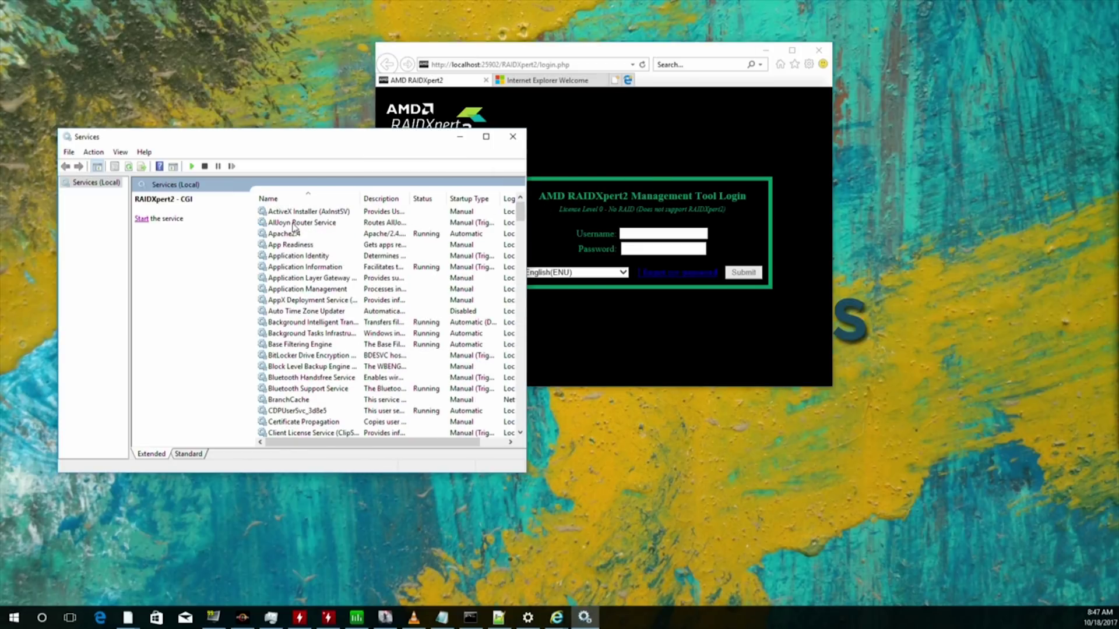
left_click(294, 234)
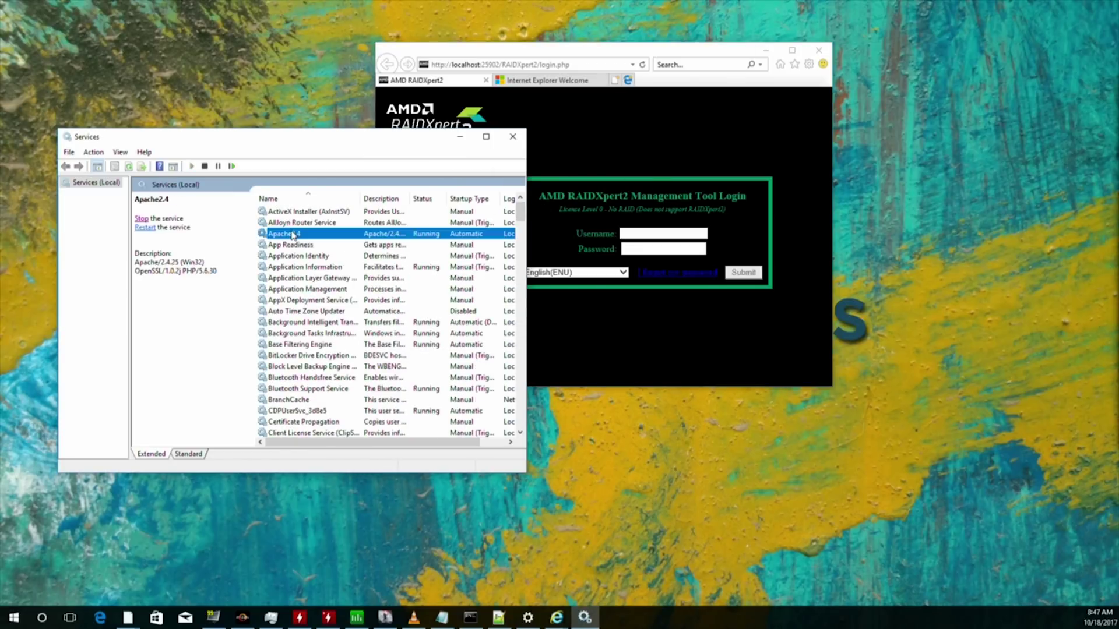
left_click(518, 82)
left_click(536, 64)
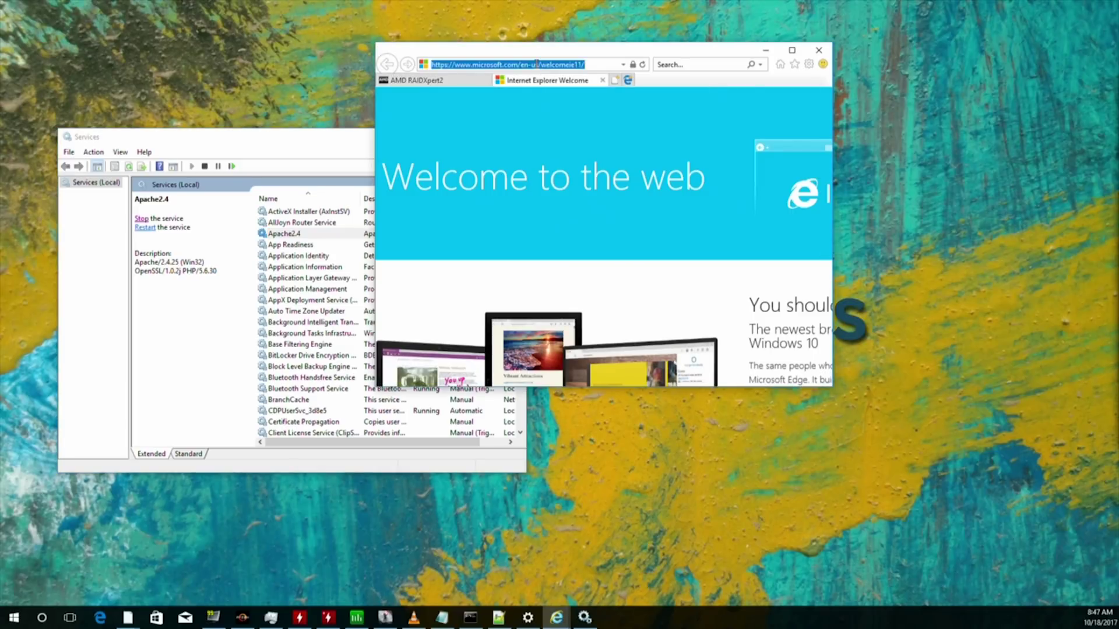
type("https://localhost")
key("Return")
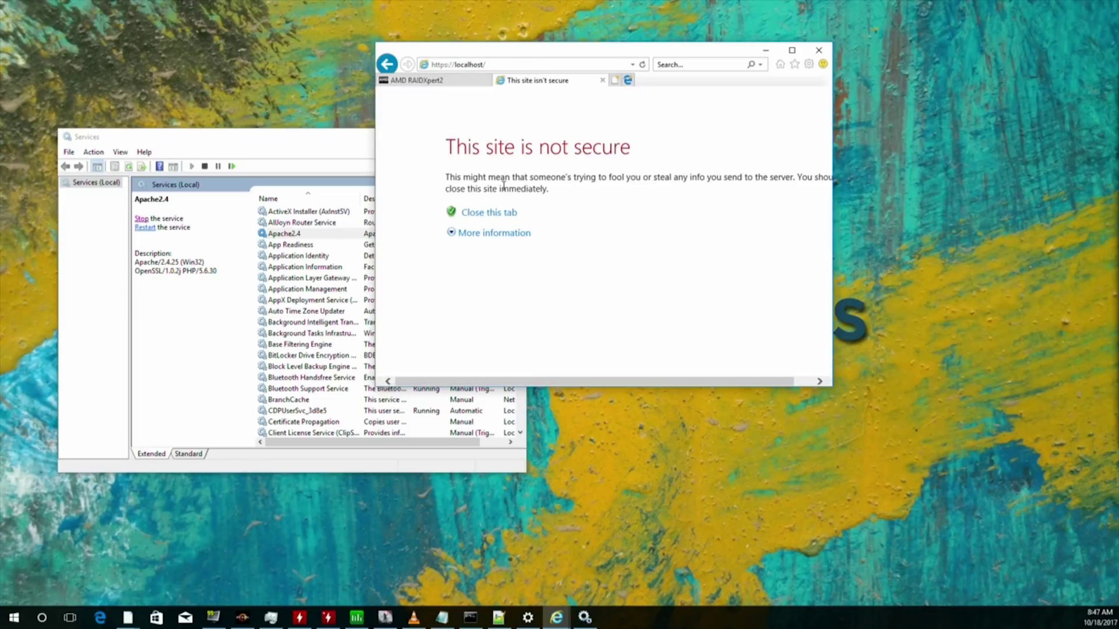
left_click(496, 233)
left_click(488, 313)
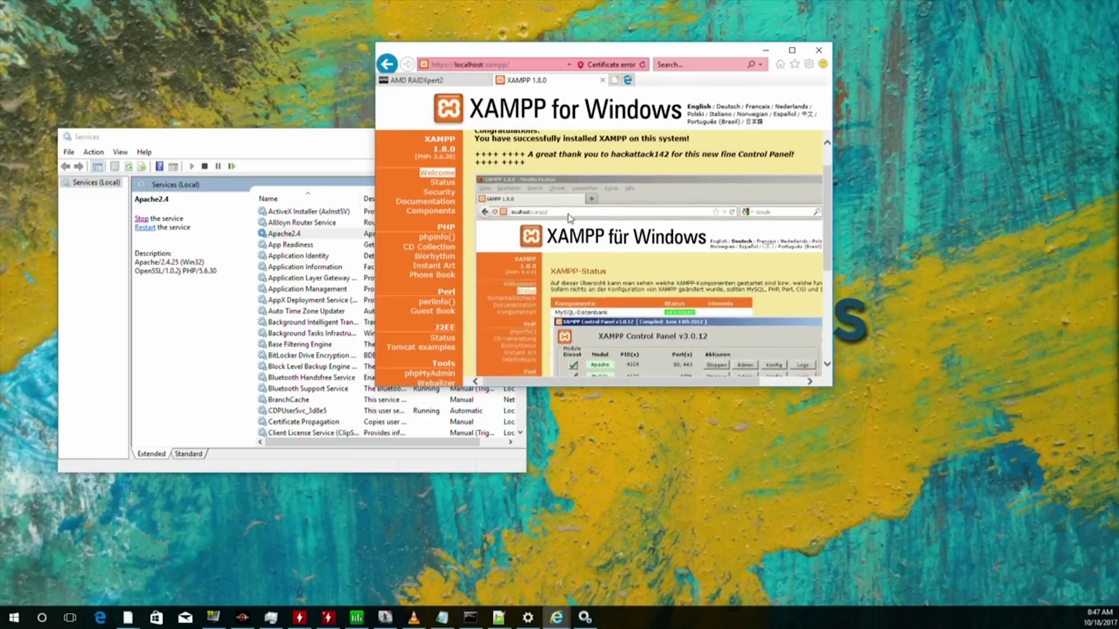
scroll(578, 244, "down", 3)
scroll(579, 244, "up", 4)
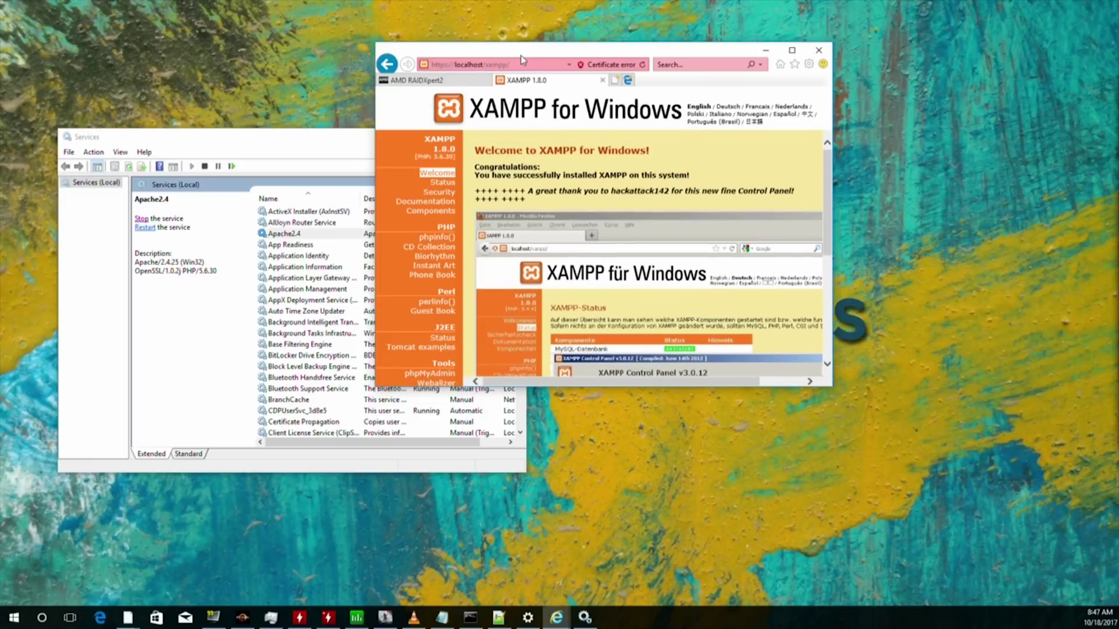
Stop the Apache2.4 service, then check whether the RAIDXpert2 login page and the XAMPP page still load.
left_click(438, 82)
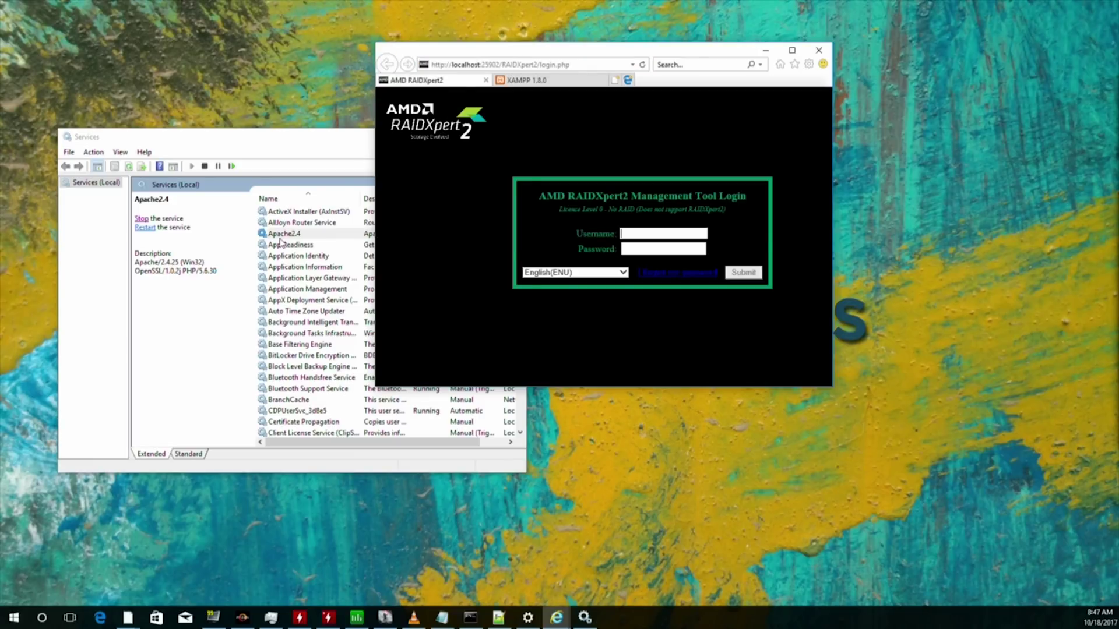
left_click(280, 237)
left_click(204, 167)
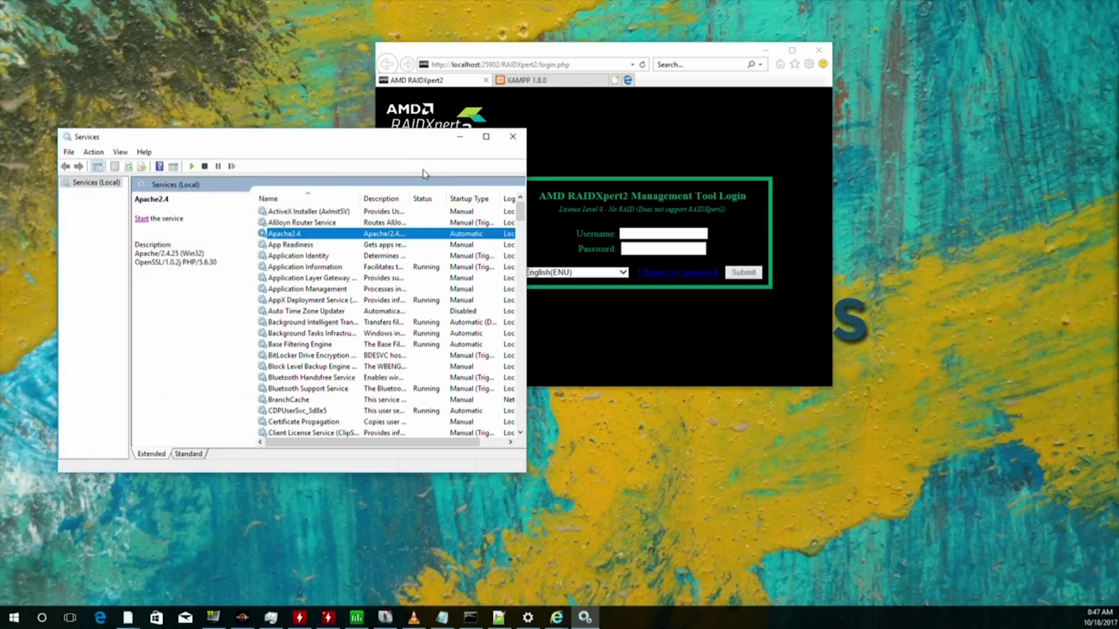
left_click(558, 64)
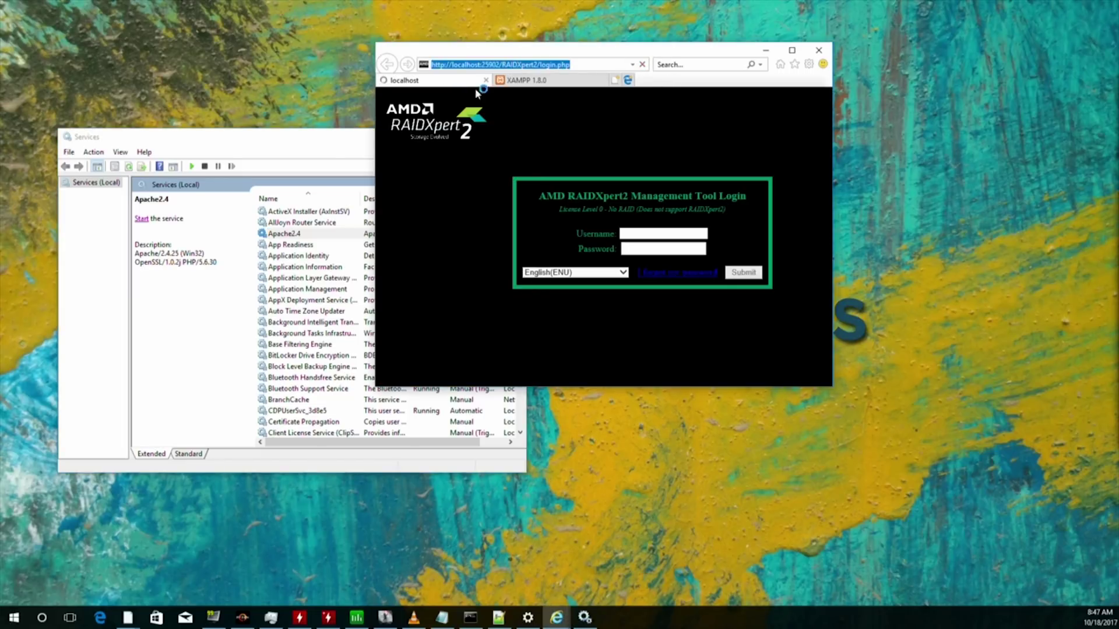
left_click(545, 81)
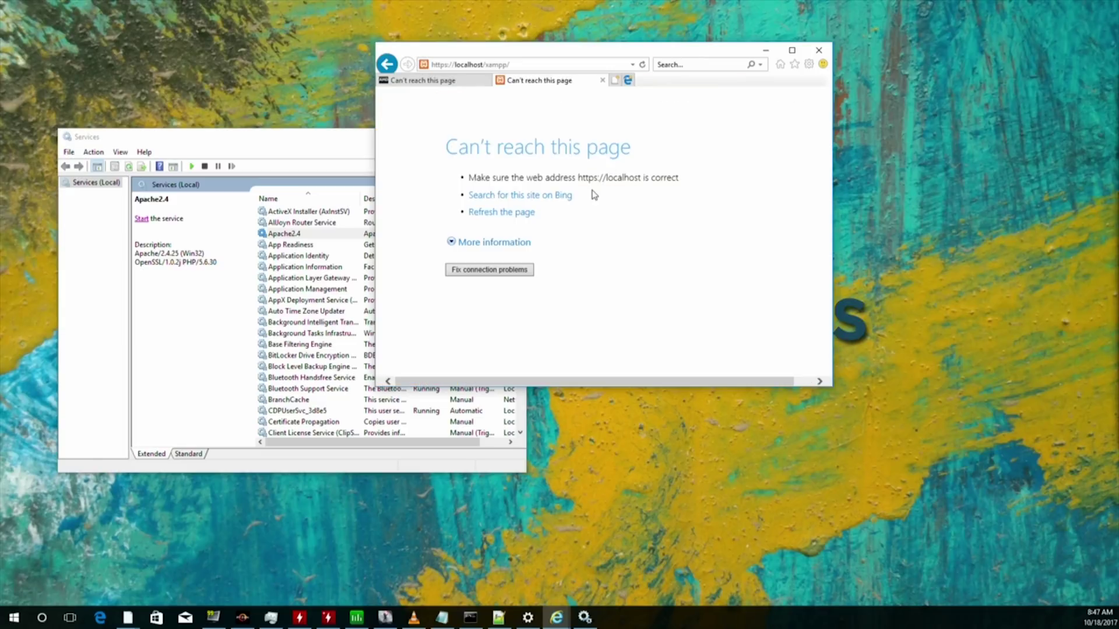
Change the Command Prompt's working directory to C:\Program Files (x86)\RAIDXpert2.
type("(x86)\"")
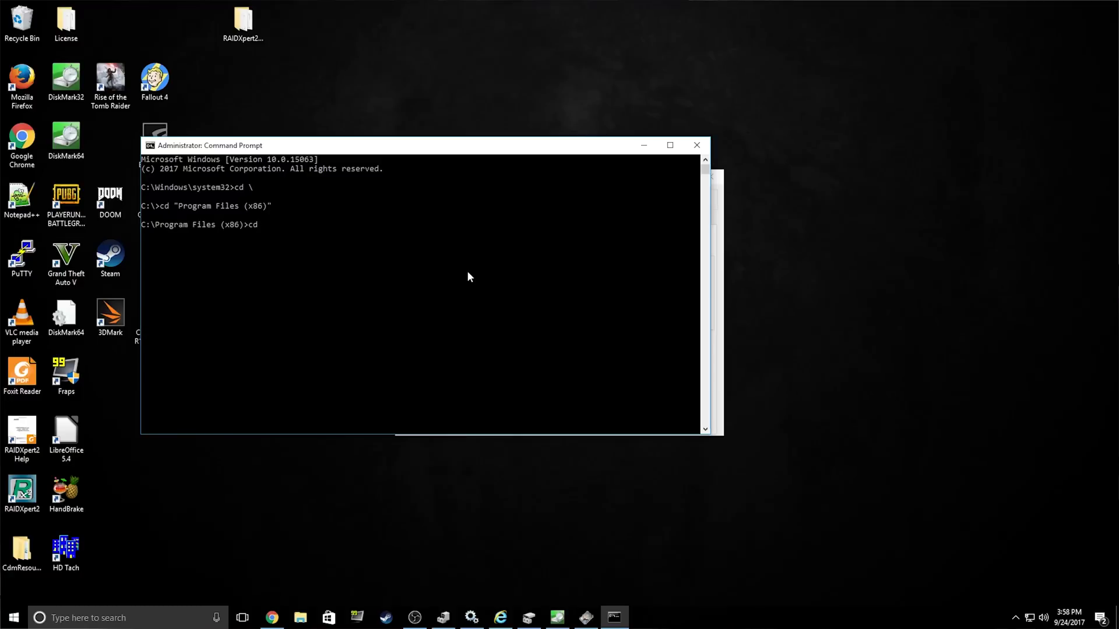
type("rai`")
key("Tab")
type("rai")
key("Tab")
key("Return")
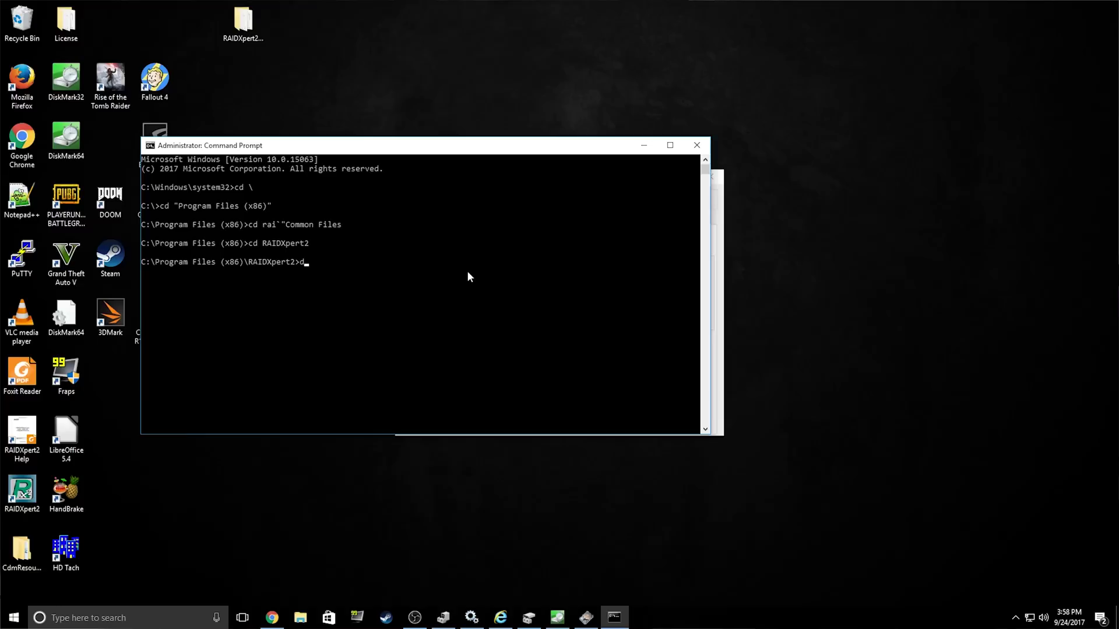
List the RAIDXpert2 folder's contents, then search it and its subfolders for *.conf files with paged output.
type("dir")
key("Return")
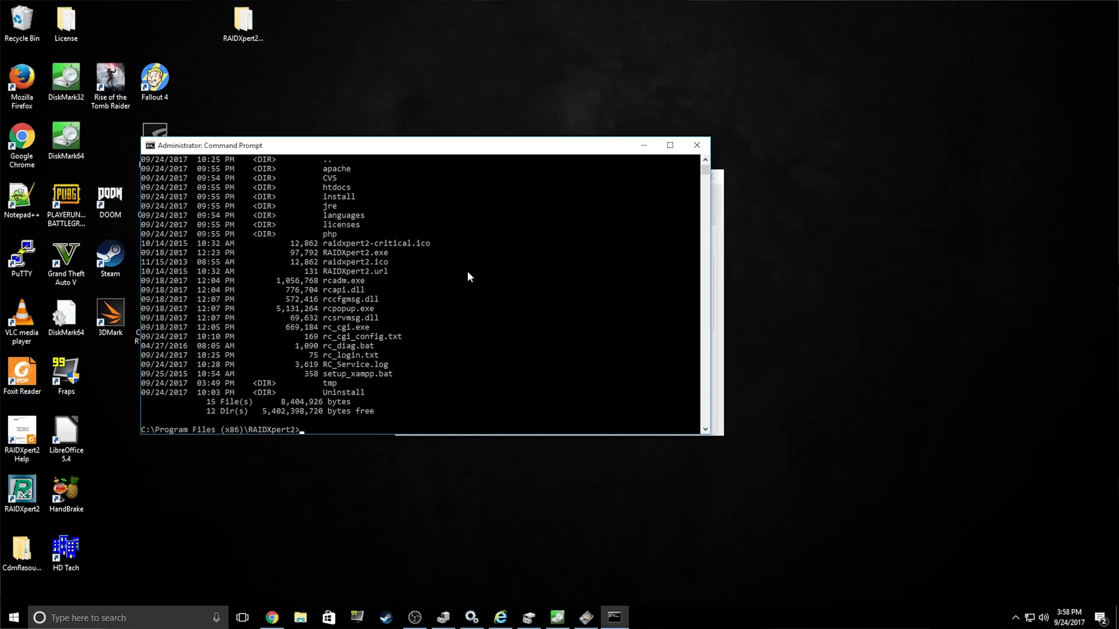
type("dir *.conf /s/p/")
key("Return")
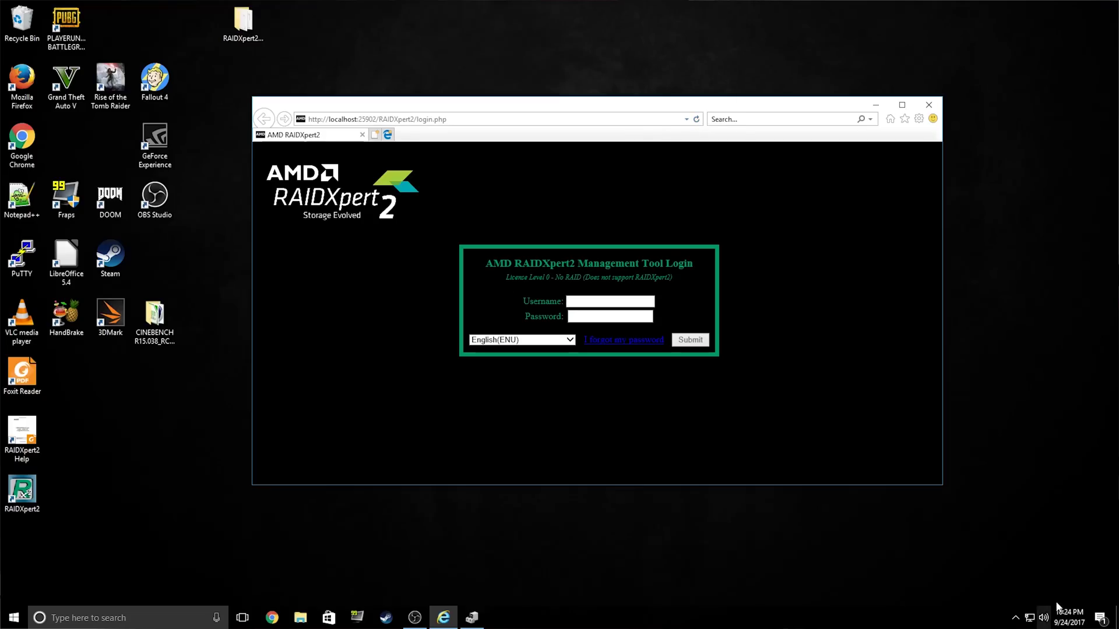
Display the RAIDXpert2 Quick Status for the arrays and dismiss its notification.
left_click(1017, 618)
right_click(1020, 593)
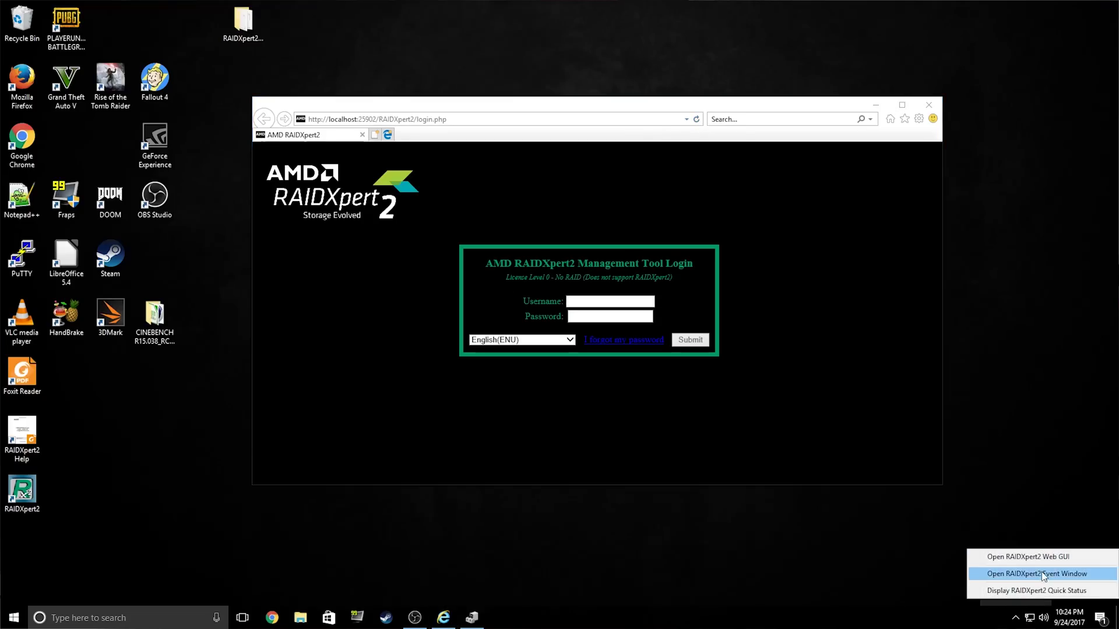
left_click(1028, 596)
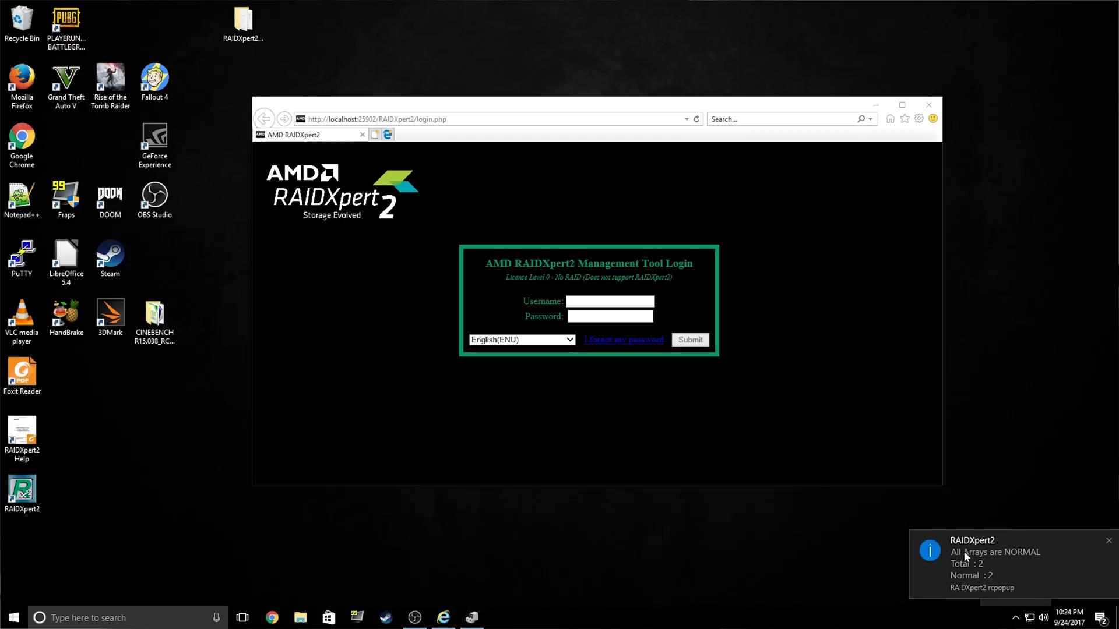
left_click(1109, 540)
Open the RAIDXpert2 Web GUI and fill in the username admin and the account password on the login form.
left_click(1015, 617)
right_click(1015, 594)
left_click(1024, 554)
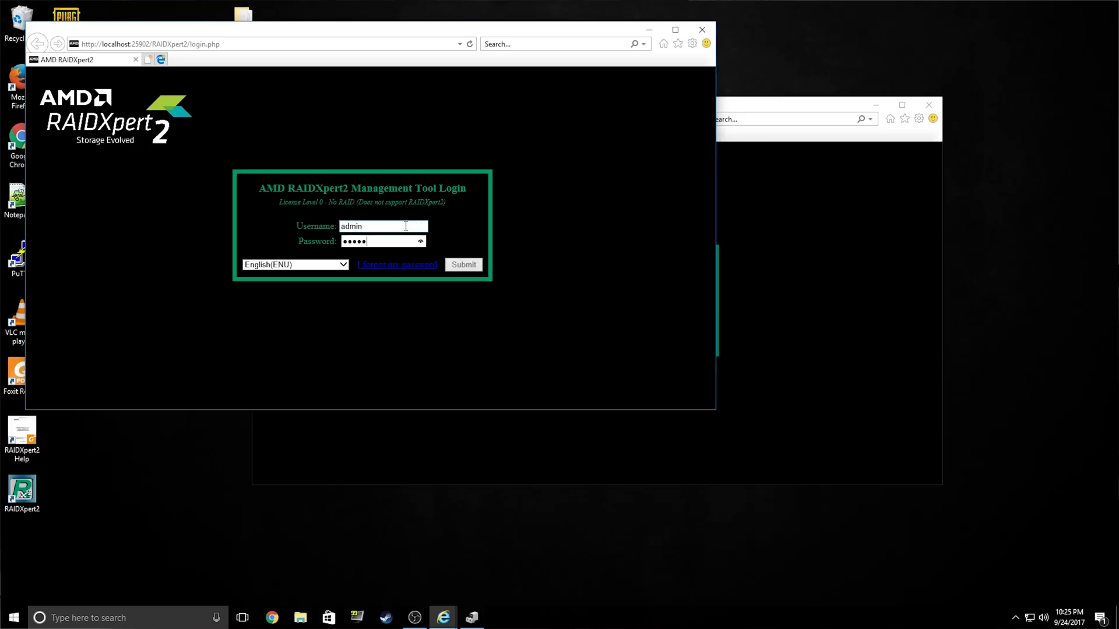
type("n")
key("Tab")
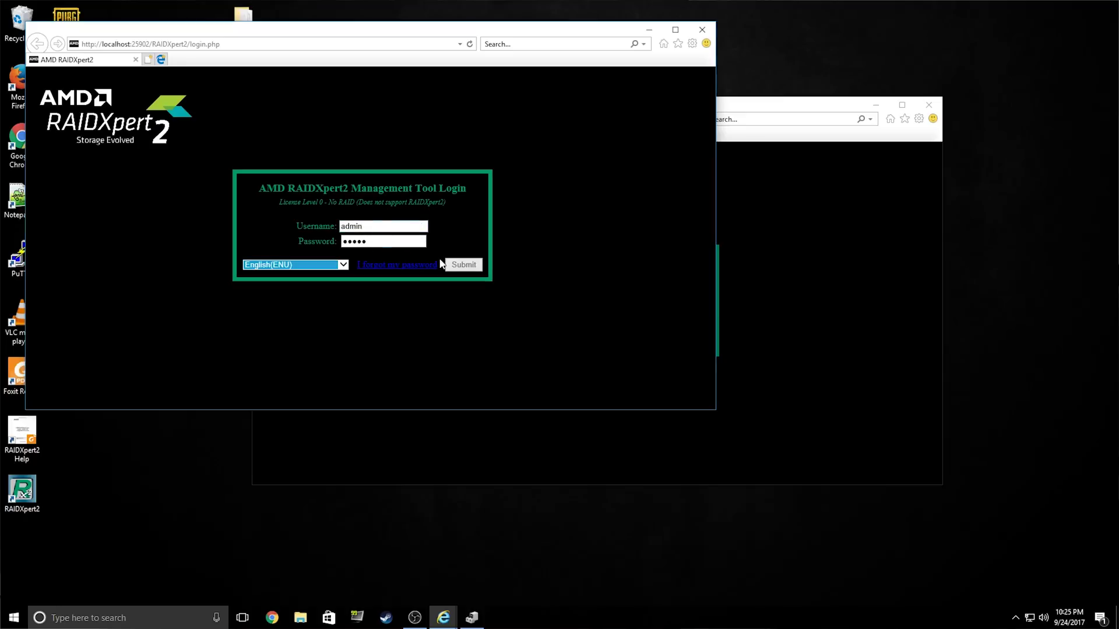
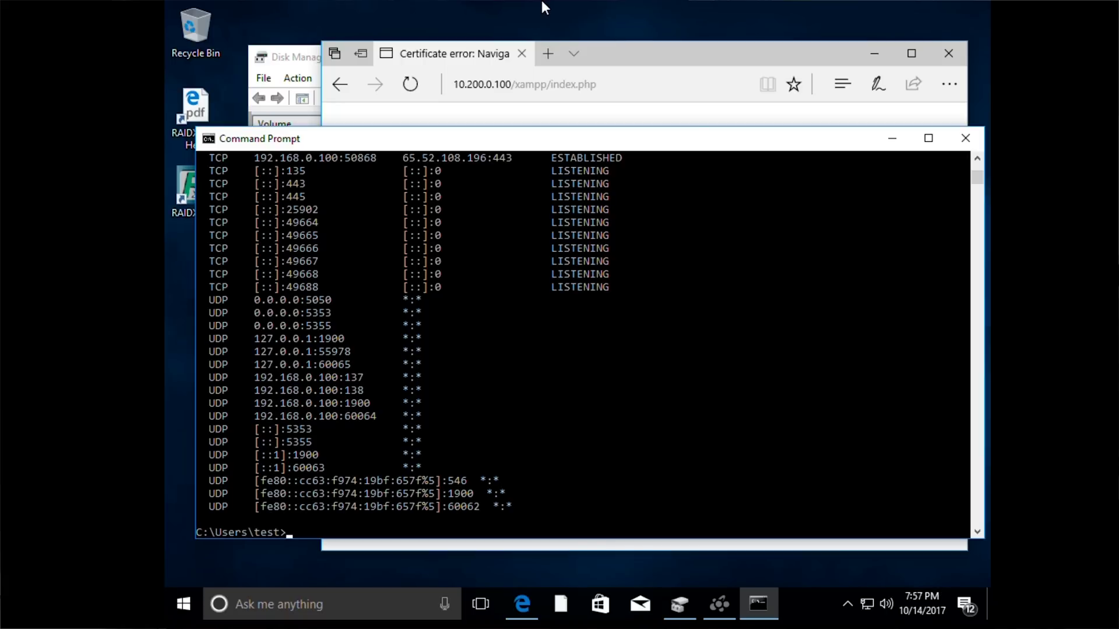
Examine the phpinfo() page of the XAMPP site at 192.168.0.100 for PHP version and configuration file details.
left_click(606, 58)
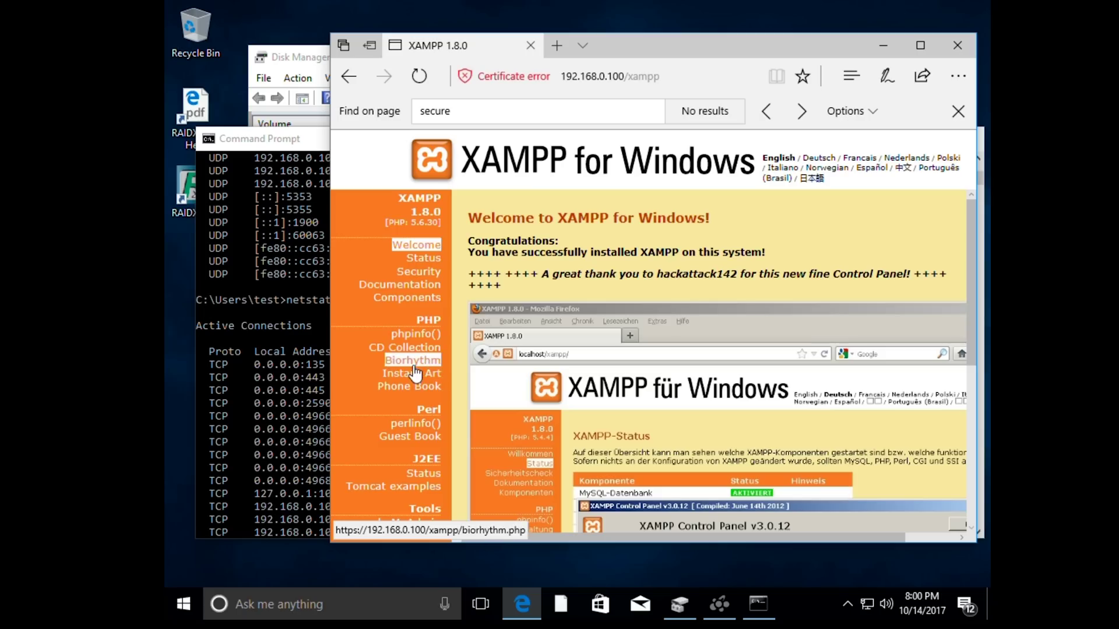
left_click(416, 335)
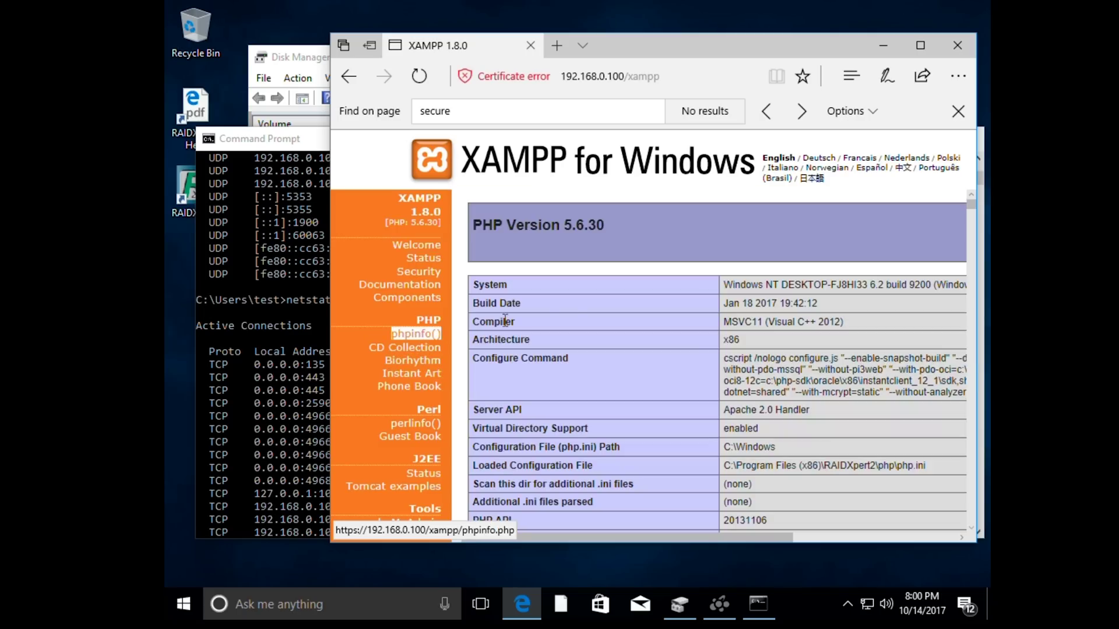
scroll(568, 302, "down", 3)
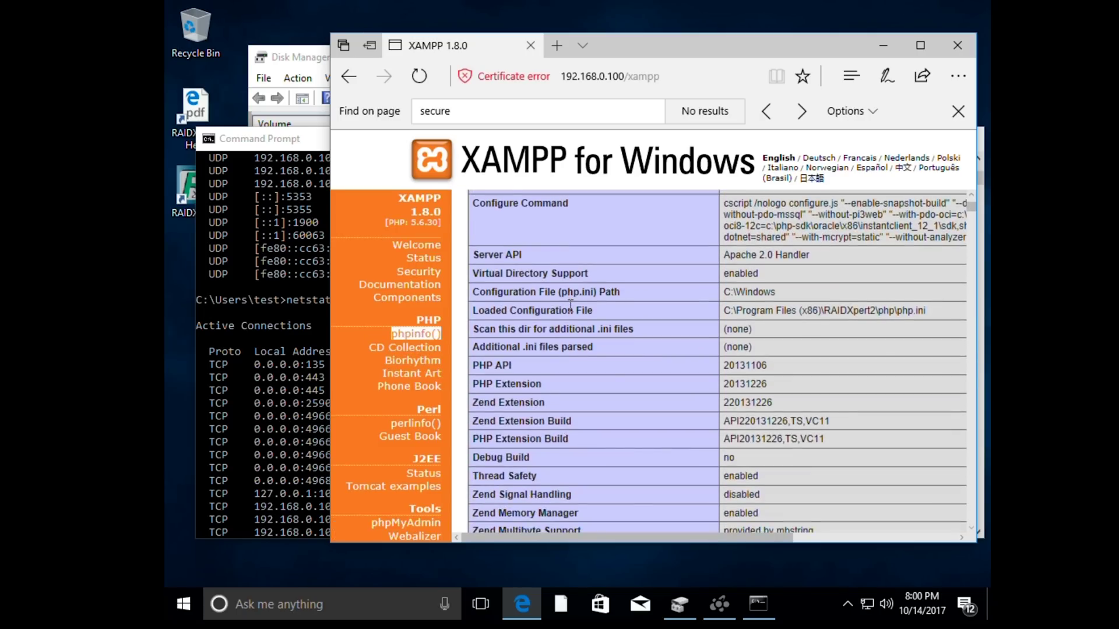
scroll(571, 306, "up", 1)
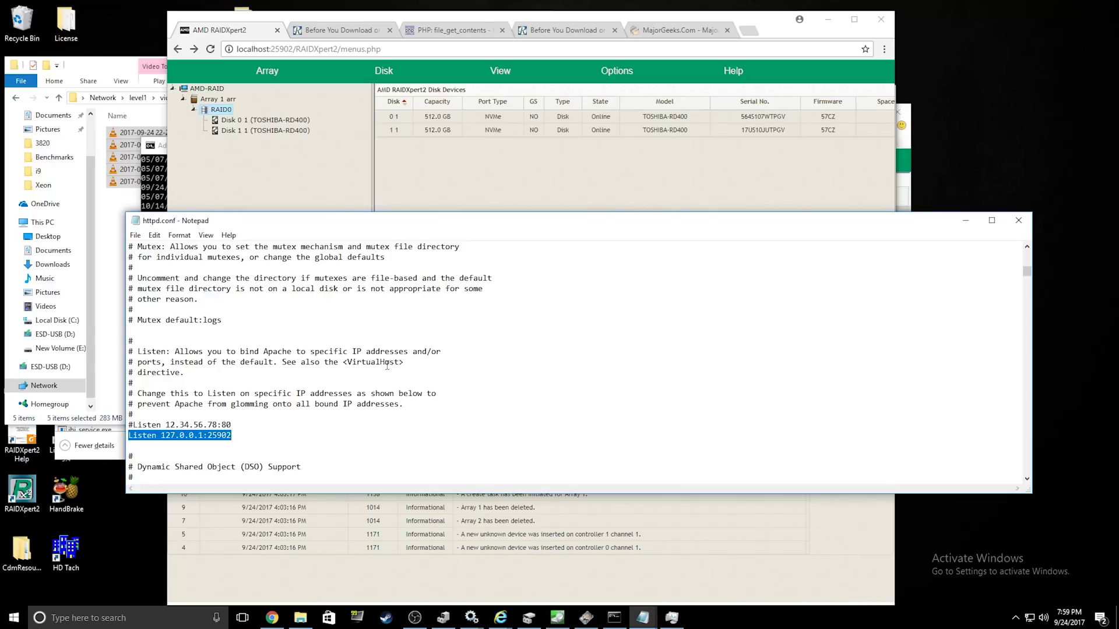
Review the Listen directives in httpd.conf and place the cursor at the end of the commented-out Listen line.
scroll(387, 364, "down", 2)
left_click(390, 358)
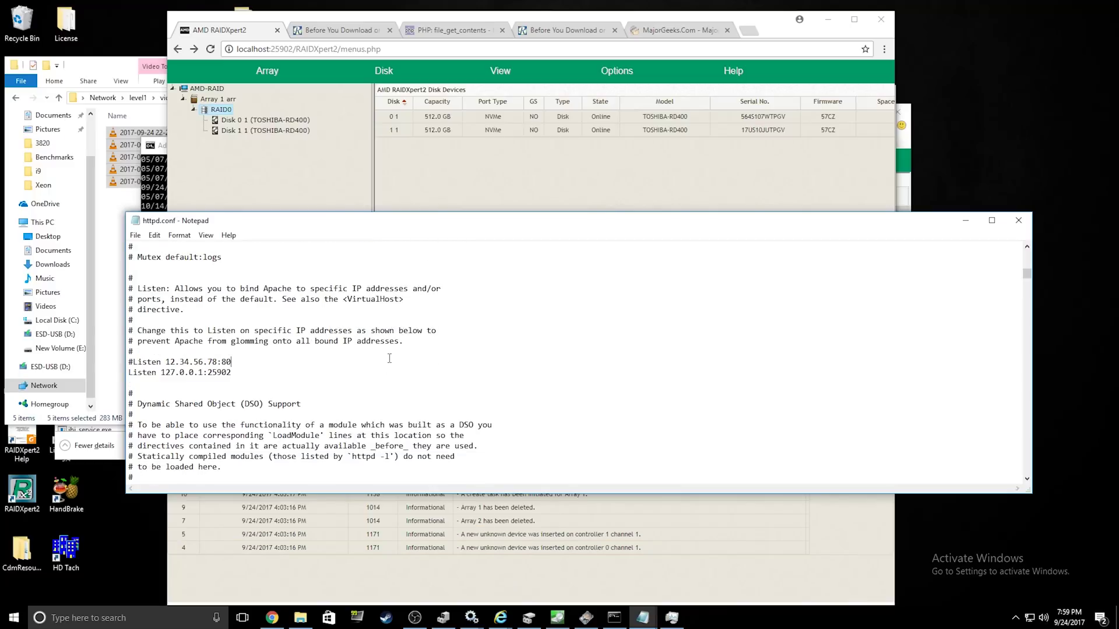
Find the root Directory block in httpd.conf and change its "Allow from all" rule to "Deny from all".
key("ctrl+f")
type("Directory")
key("Return")
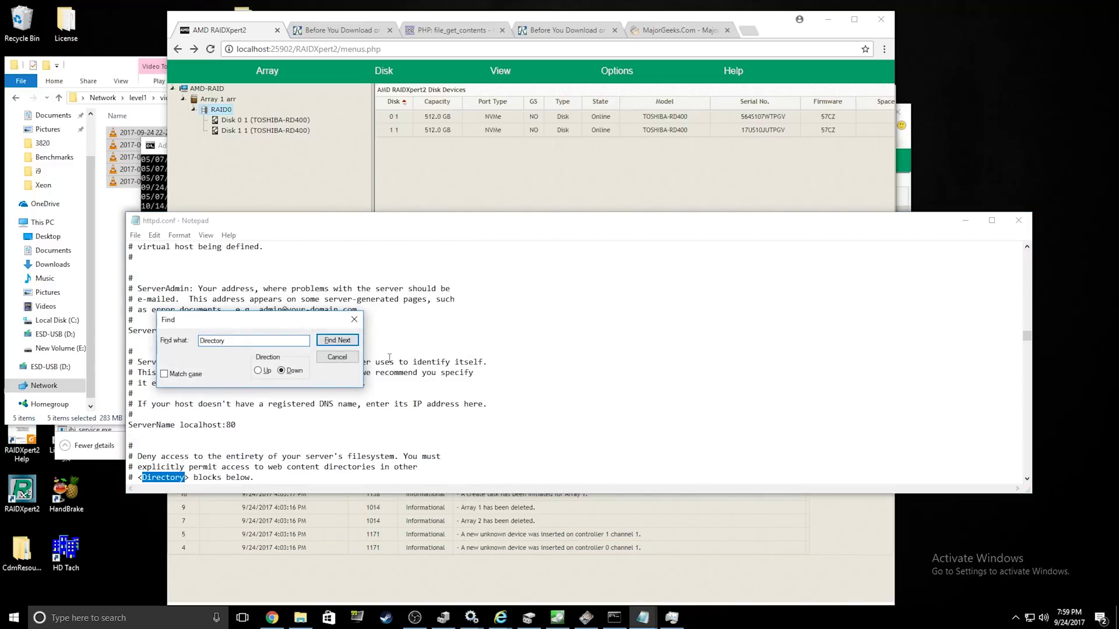
key("Escape")
scroll(331, 441, "down", 6)
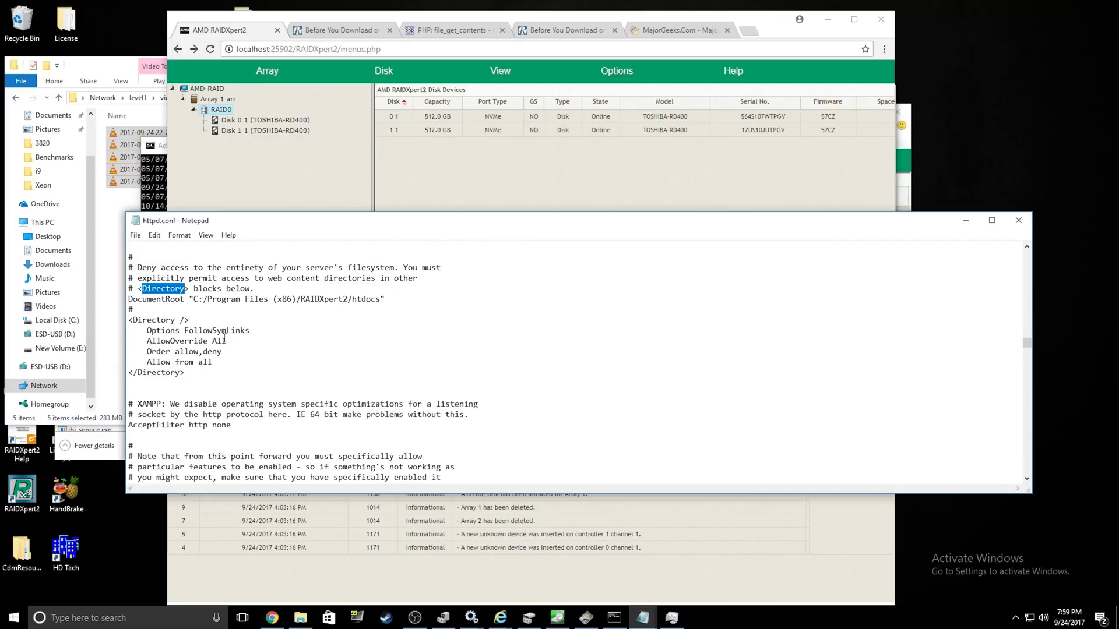
double_click(166, 361)
type("Deny")
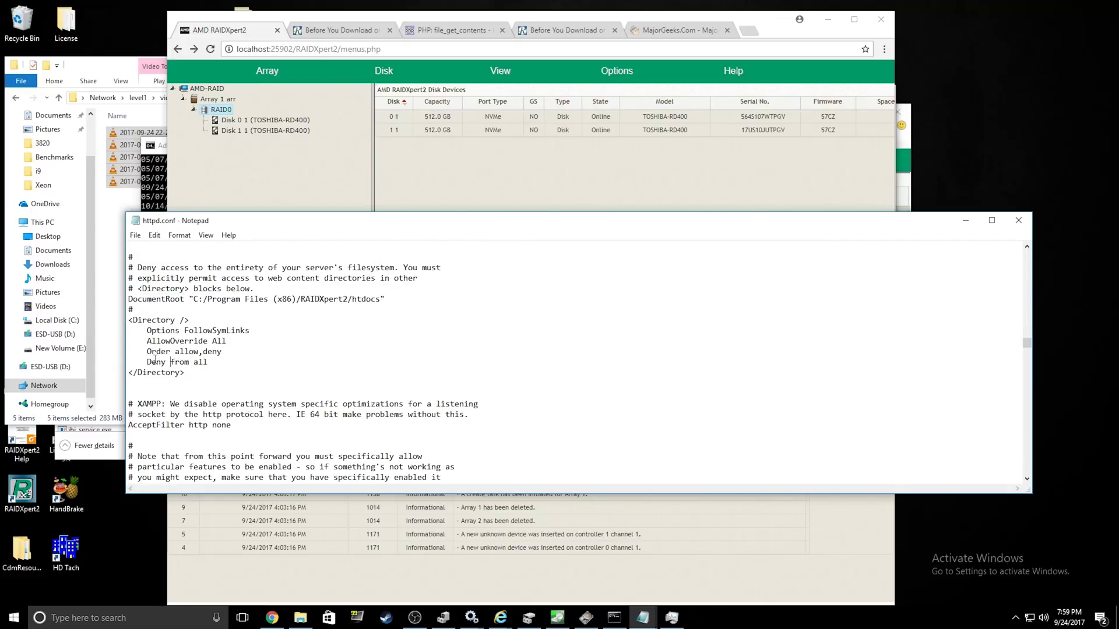
double_click(217, 342)
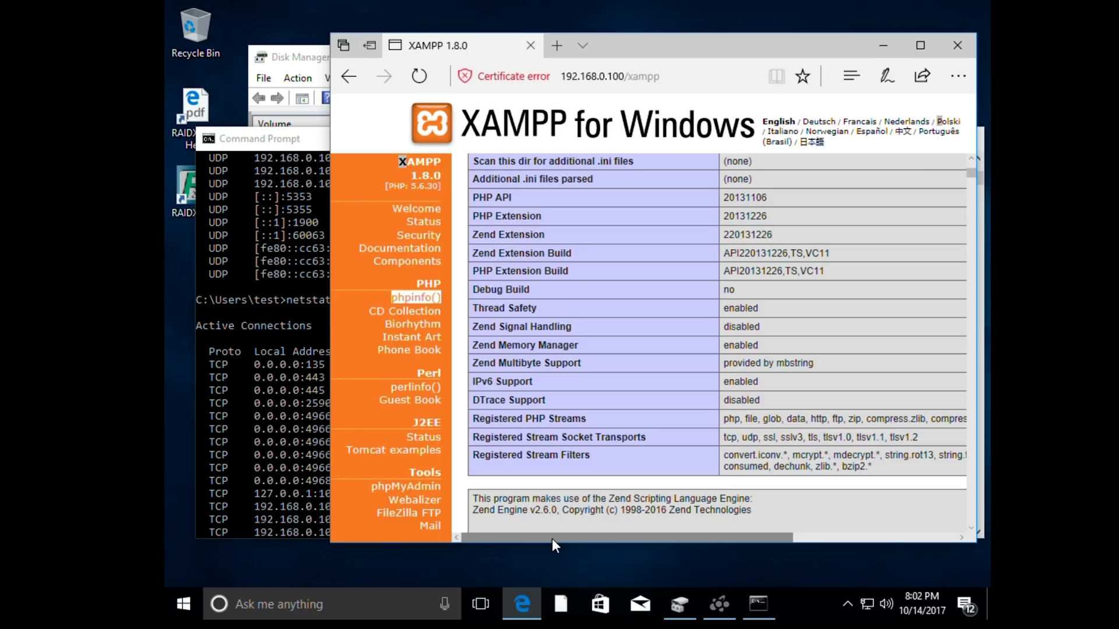
Search the XAMPP phpinfo() page for "profile" and step through the matches in its environment variables.
key("ctrl+f")
type("profiler")
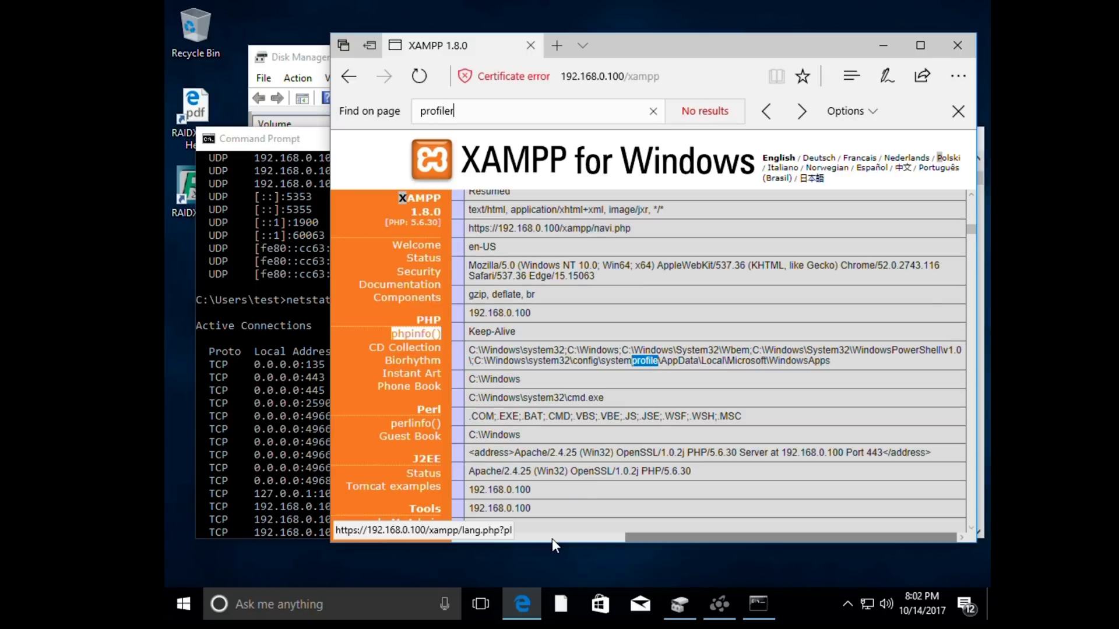
key("BackSpace")
key("Return")
key("Return")
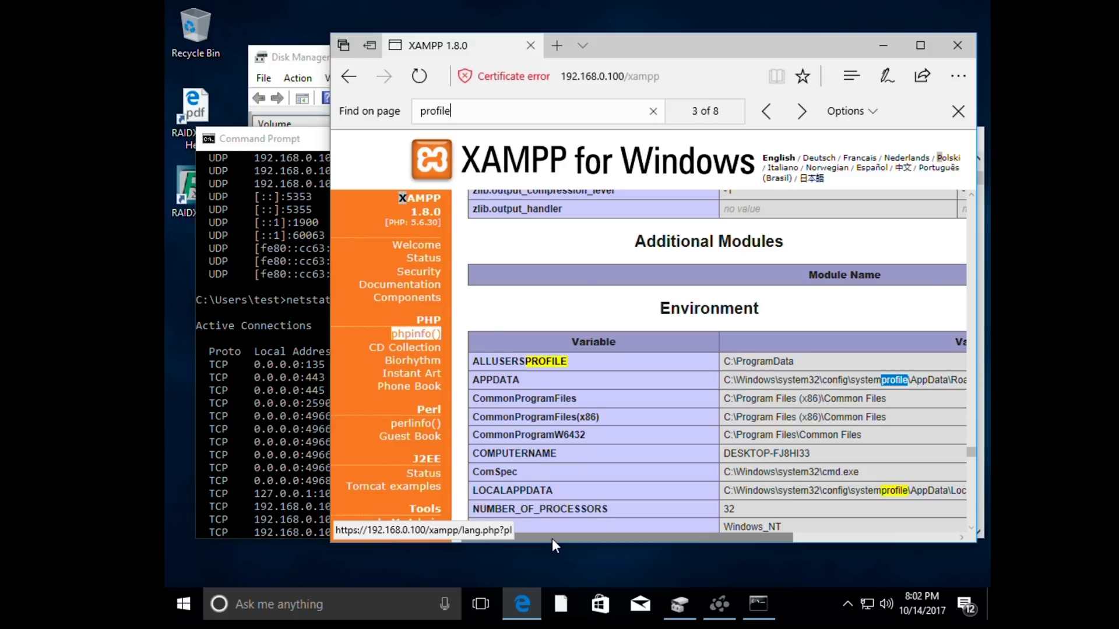
key("Return")
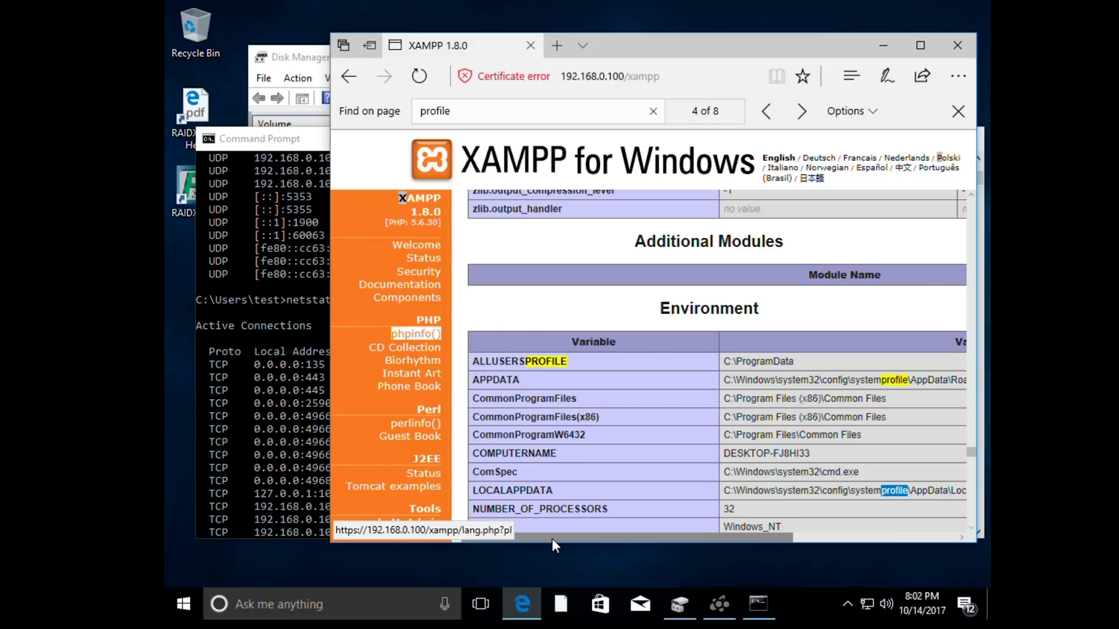
key("Return")
key("Return")
key("Return")
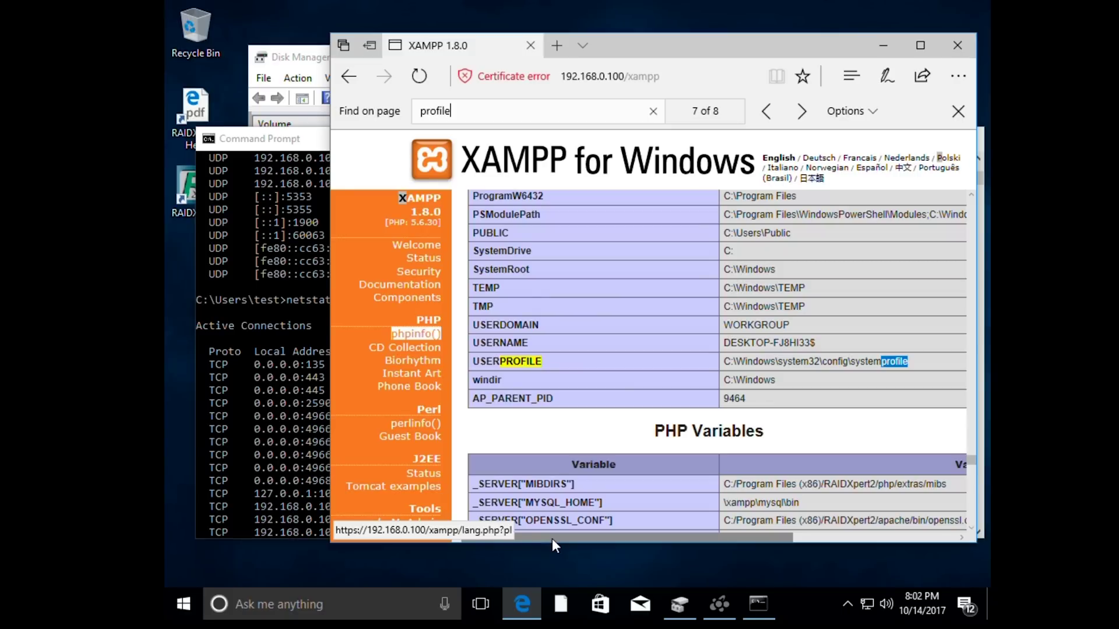
key("Escape")
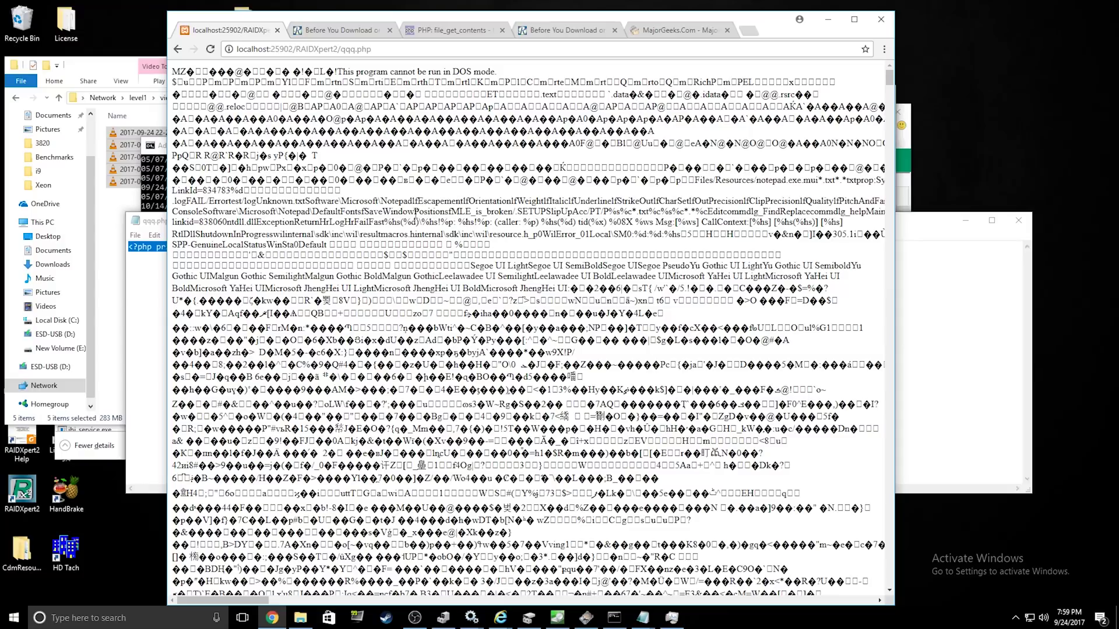
left_click_drag(323, 119, 444, 486)
left_click(369, 210)
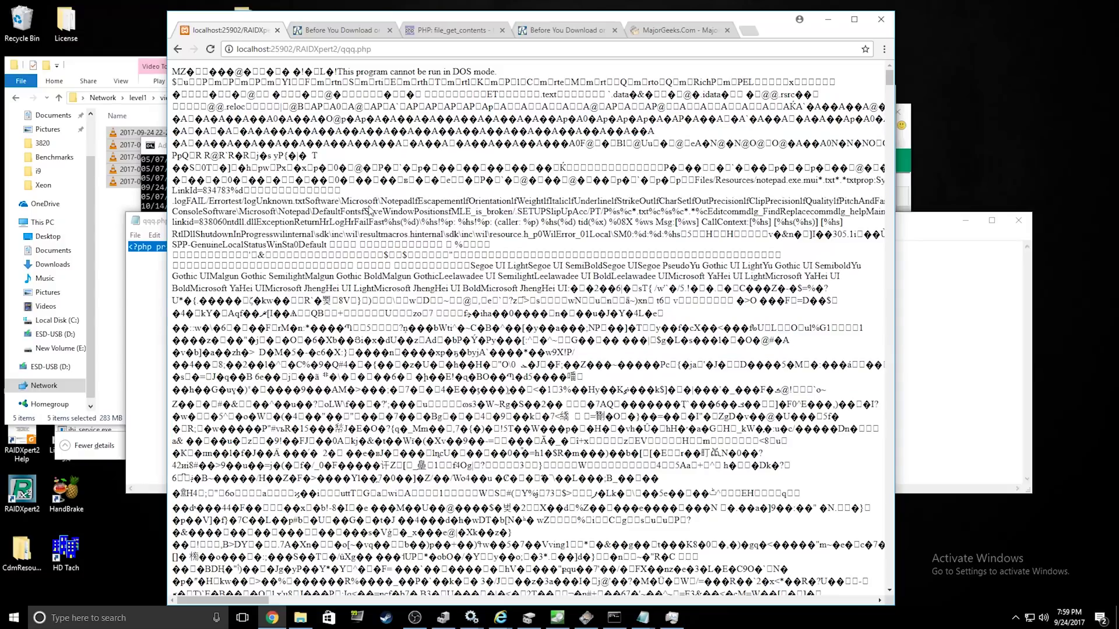
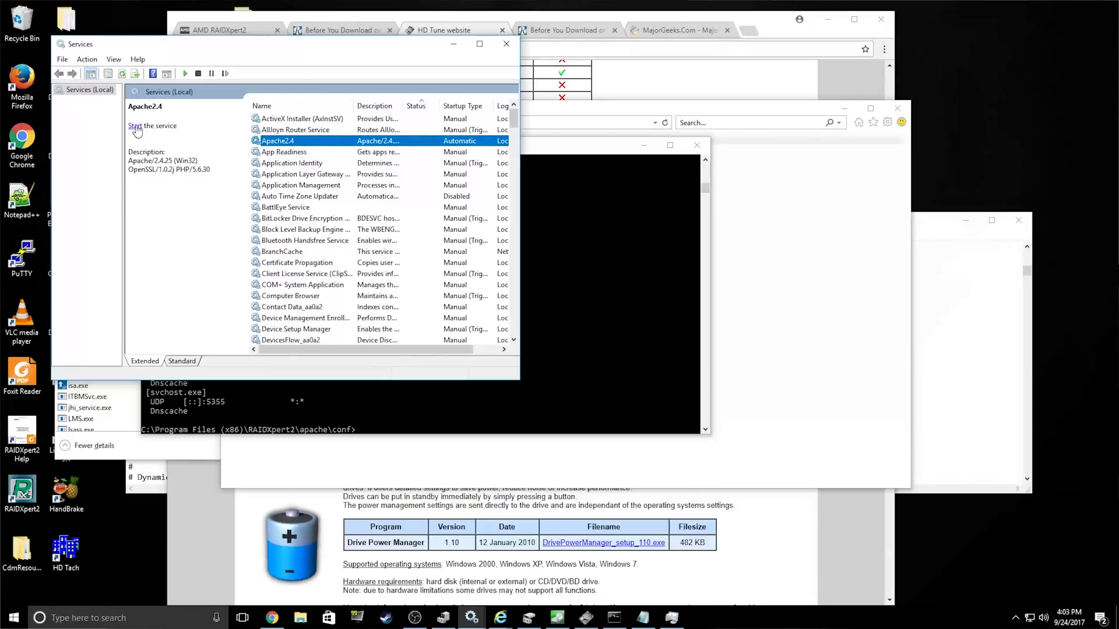
Start the Apache2.4 service and run "netstat -anb |more |more" in the Command Prompt.
left_click(138, 129)
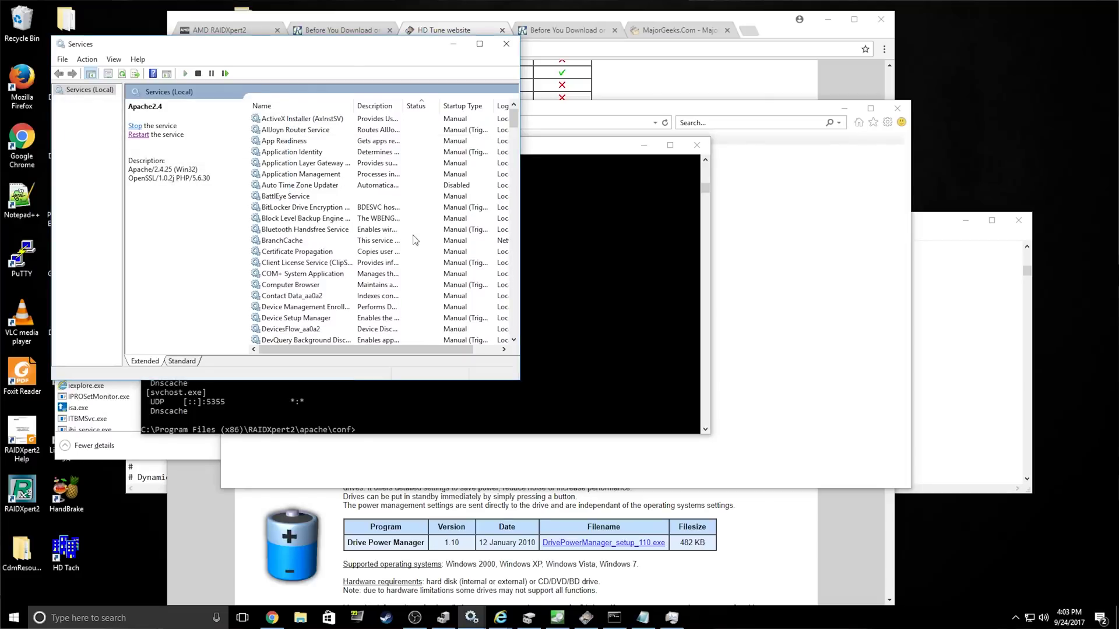
left_click(569, 239)
key("Up")
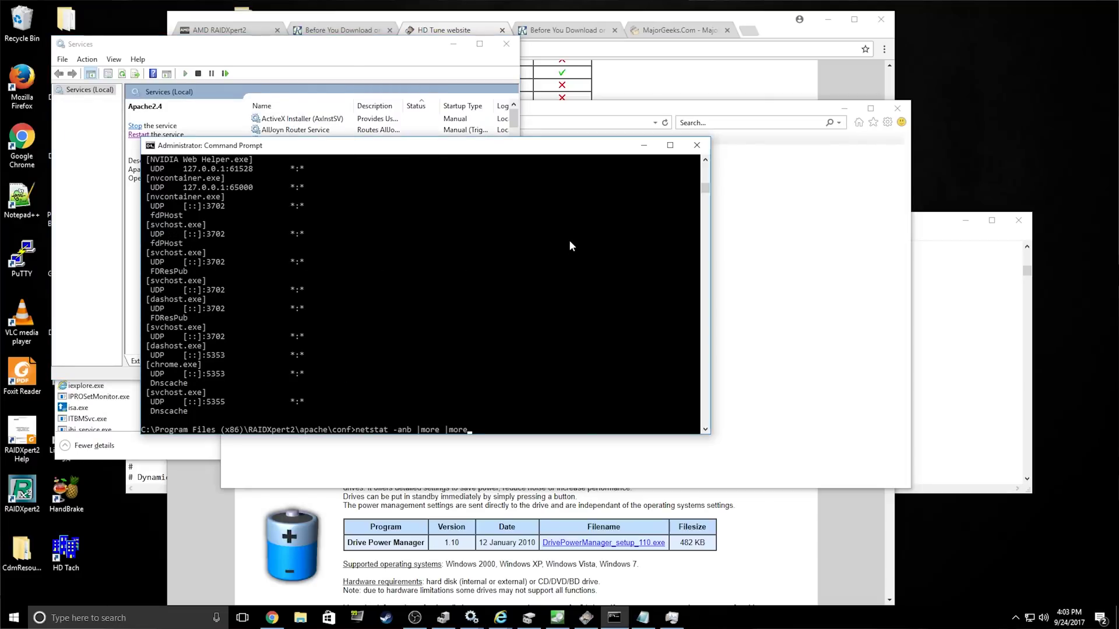
key("Return")
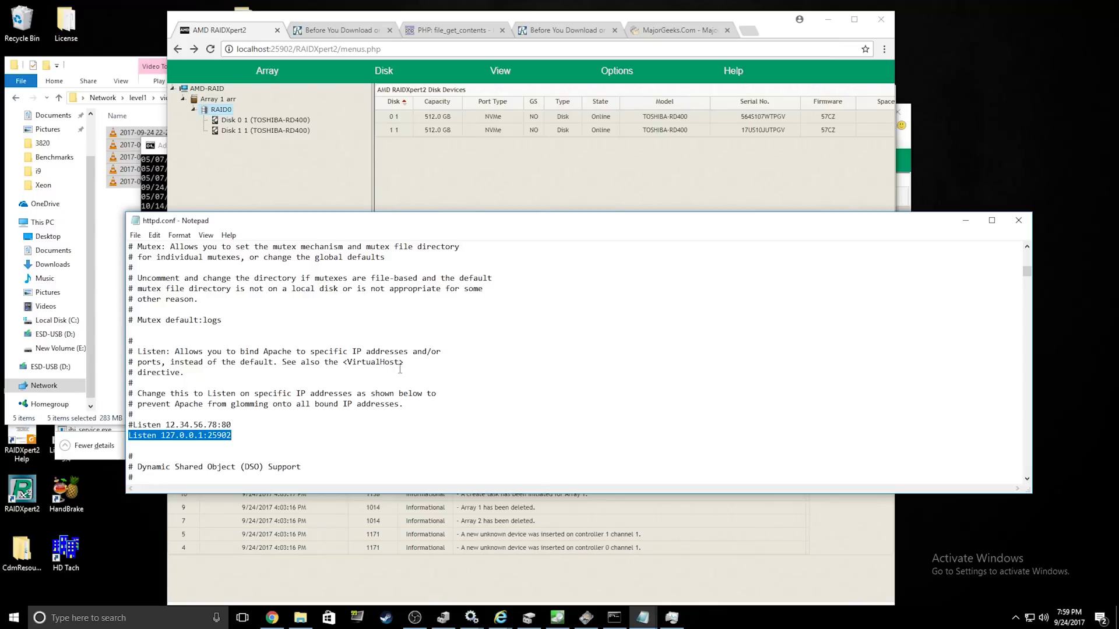
Search httpd.conf for "Directory" and replace Allow with Deny in the <Directory /> block's access rule.
scroll(396, 364, "down", 2)
left_click(389, 358)
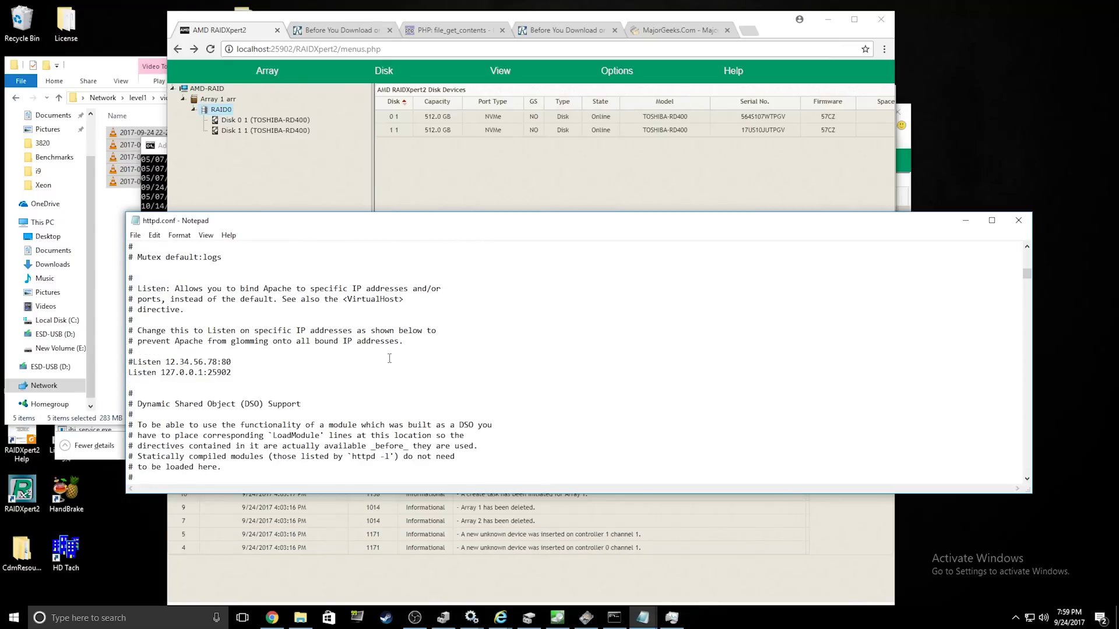
key("ctrl+f")
type("Directory")
key("Return")
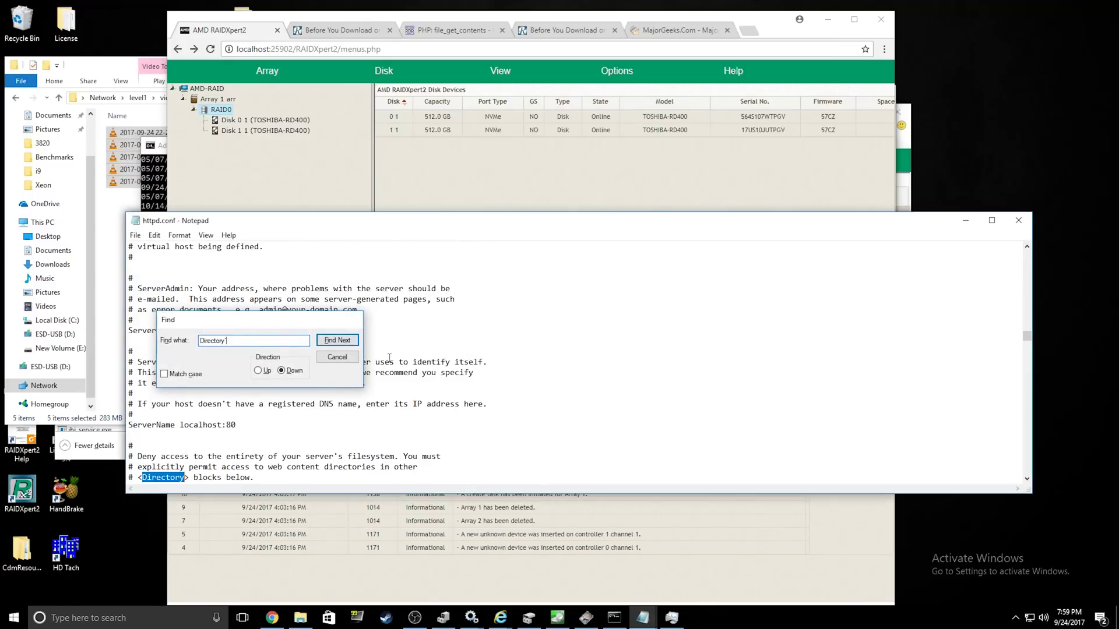
key("Escape")
scroll(373, 378, "down", 6)
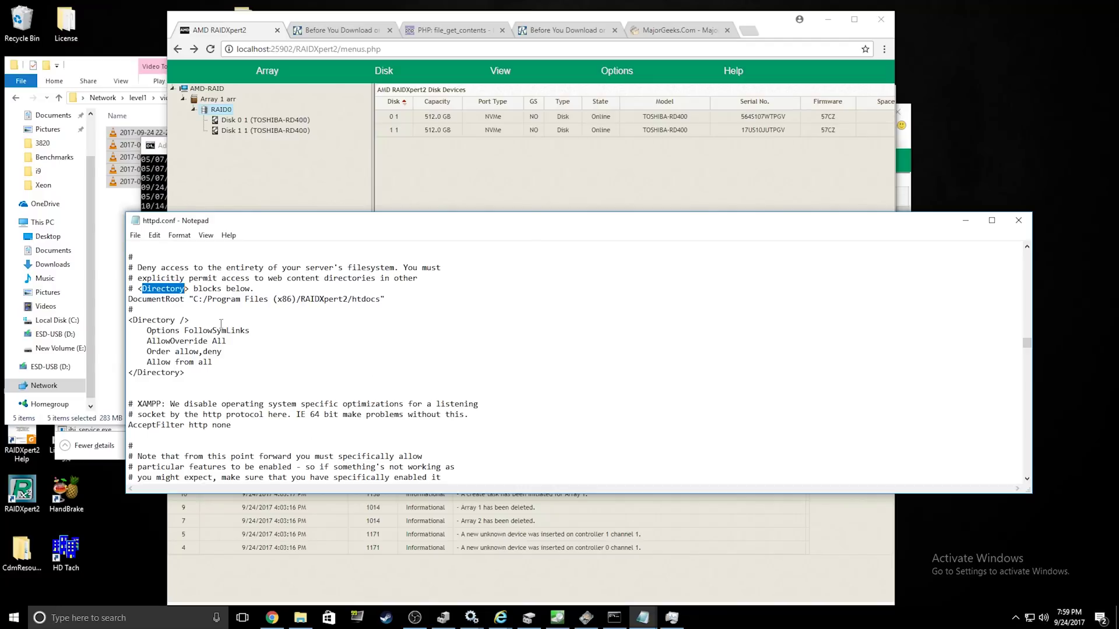
double_click(168, 360)
type("Deny")
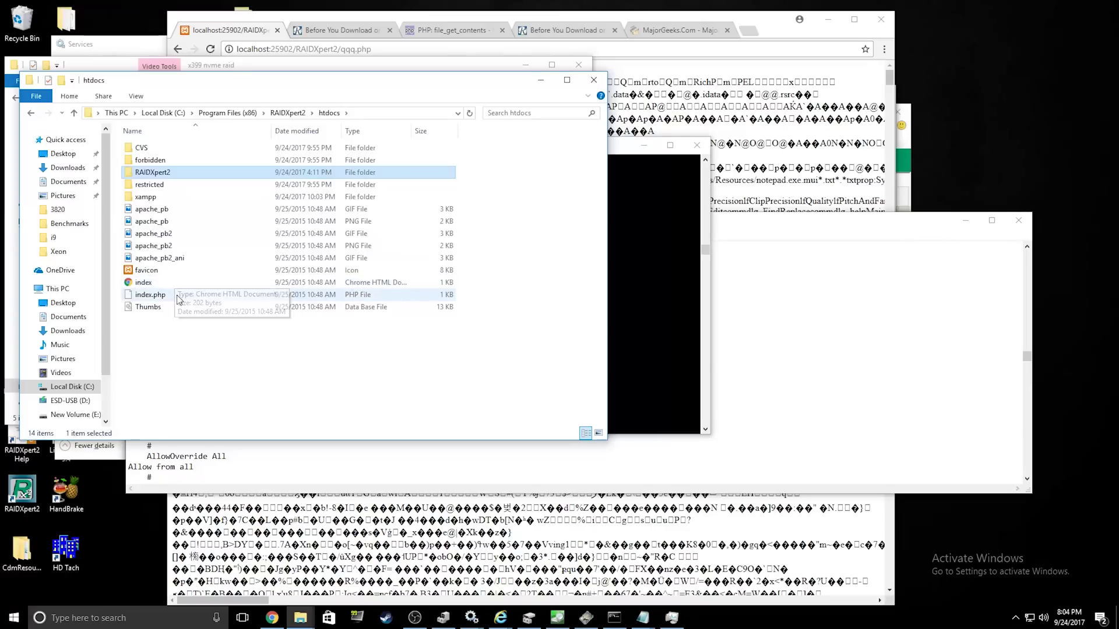
Open index.php from the RAIDXpert2 htdocs folder in a text editor.
right_click(177, 298)
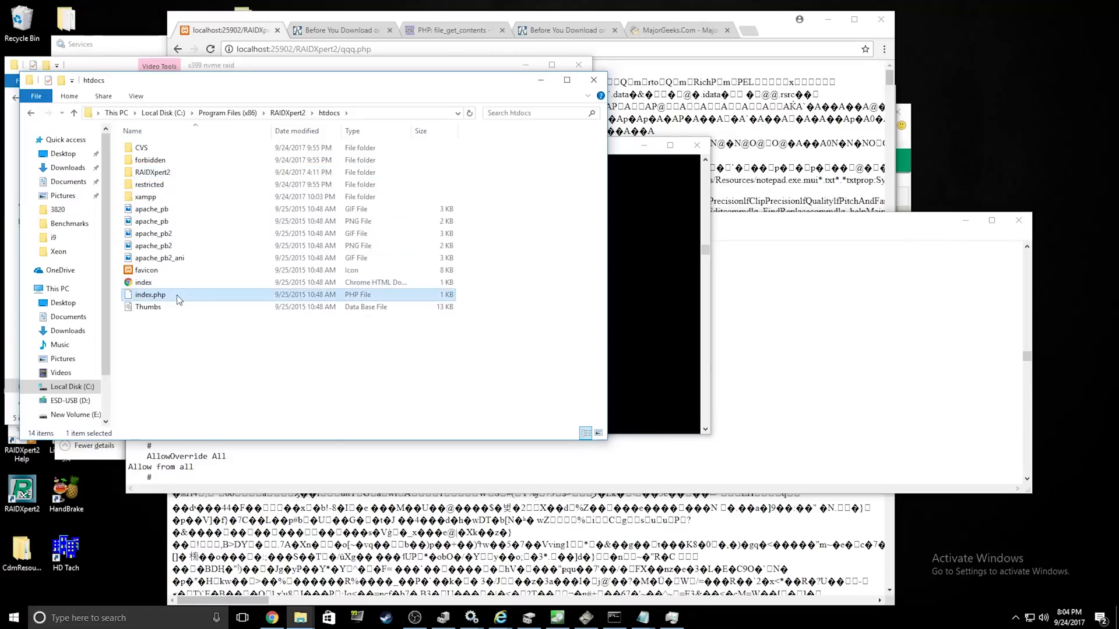
left_click(243, 346)
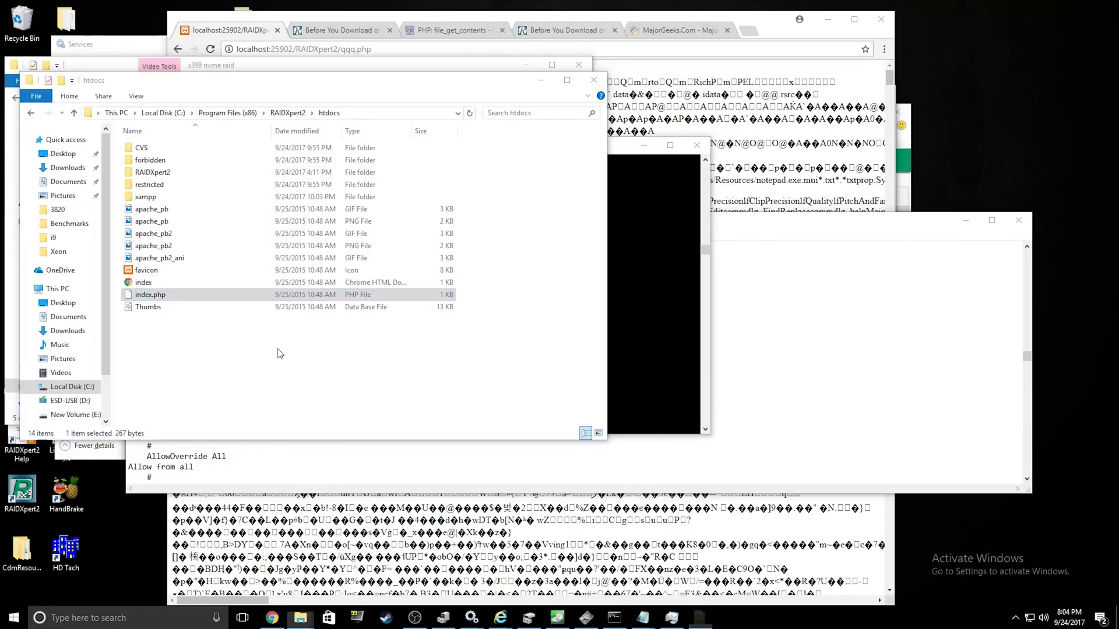
left_click_drag(723, 539, 367, 88)
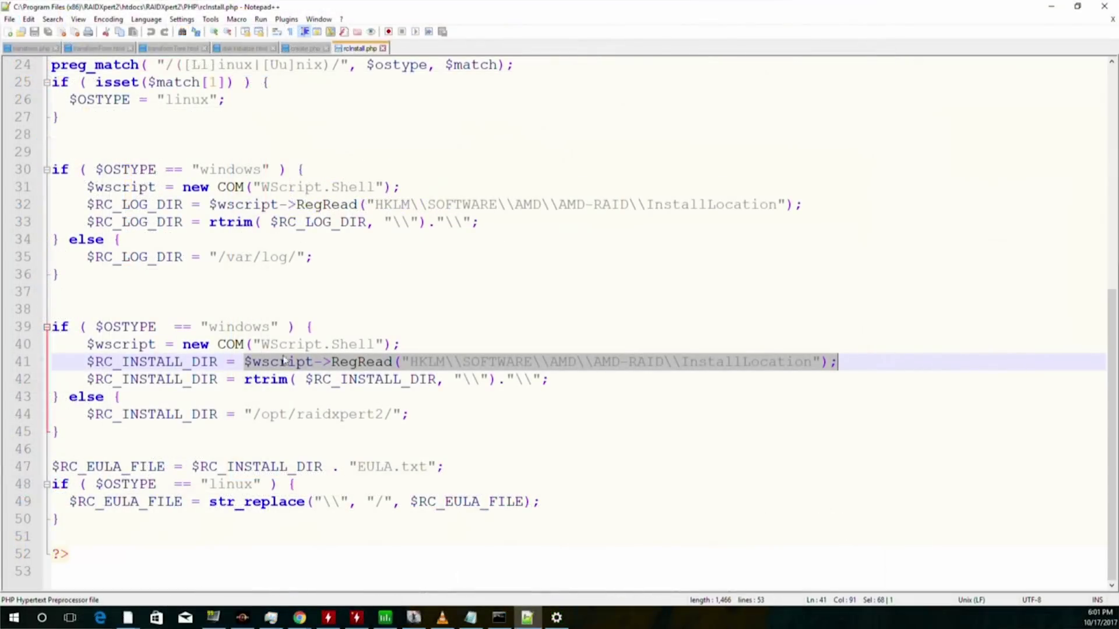
Add the comment "// DAT COMMAND LINE AUTOMATION, THO...." above the $wscript line in rcInstall.php's second Windows block.
double_click(285, 343)
left_click(285, 344)
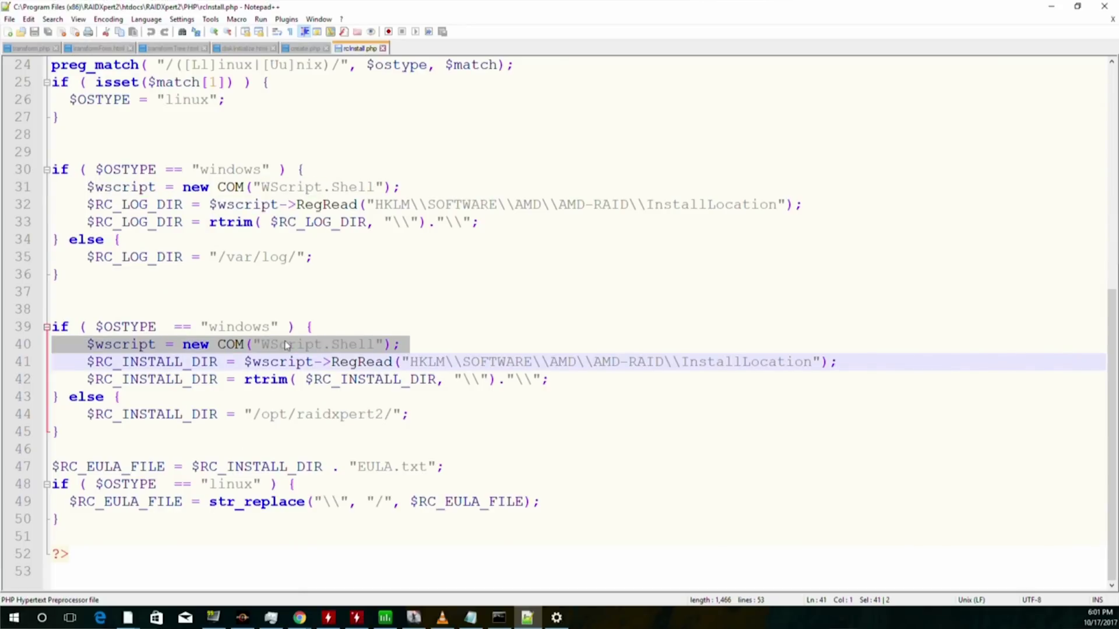
left_click(324, 329)
key("Return")
type("// DAT COMMAND LINE AUTIO")
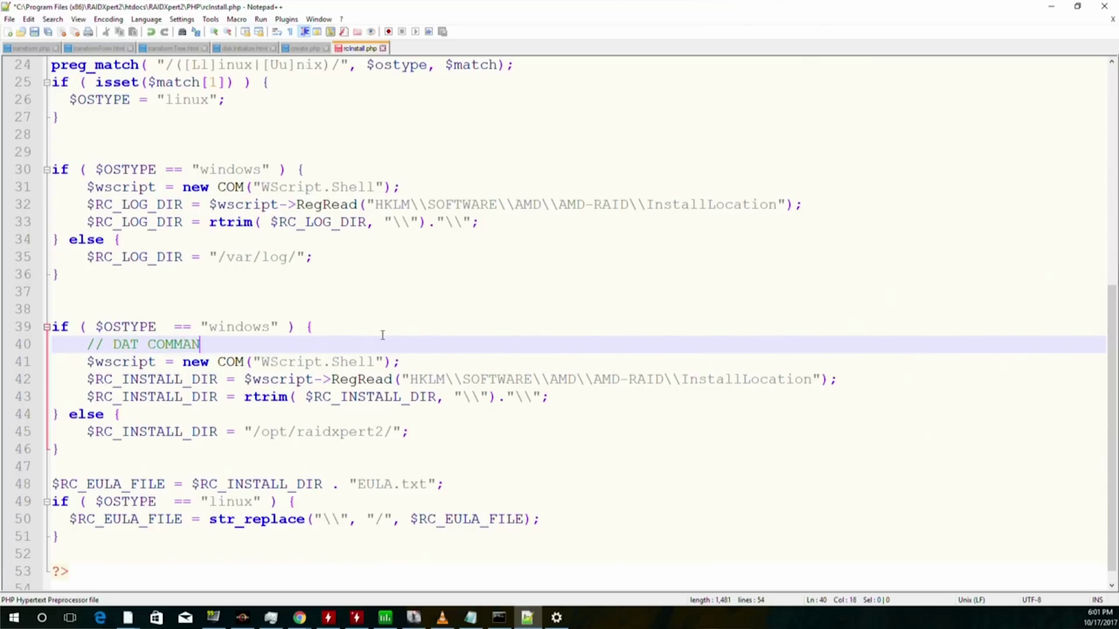
key("BackSpace")
key("BackSpace")
type("OMATION, THO....")
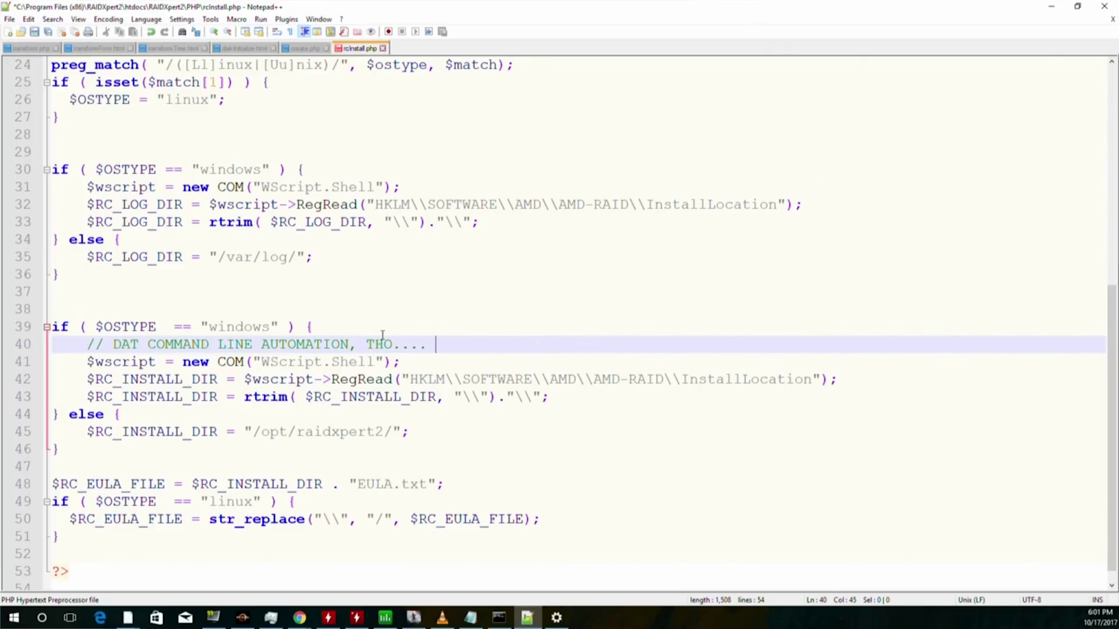
Delete the last four characters of the command line automation comment in rcInstall.php.
key("shift+Home")
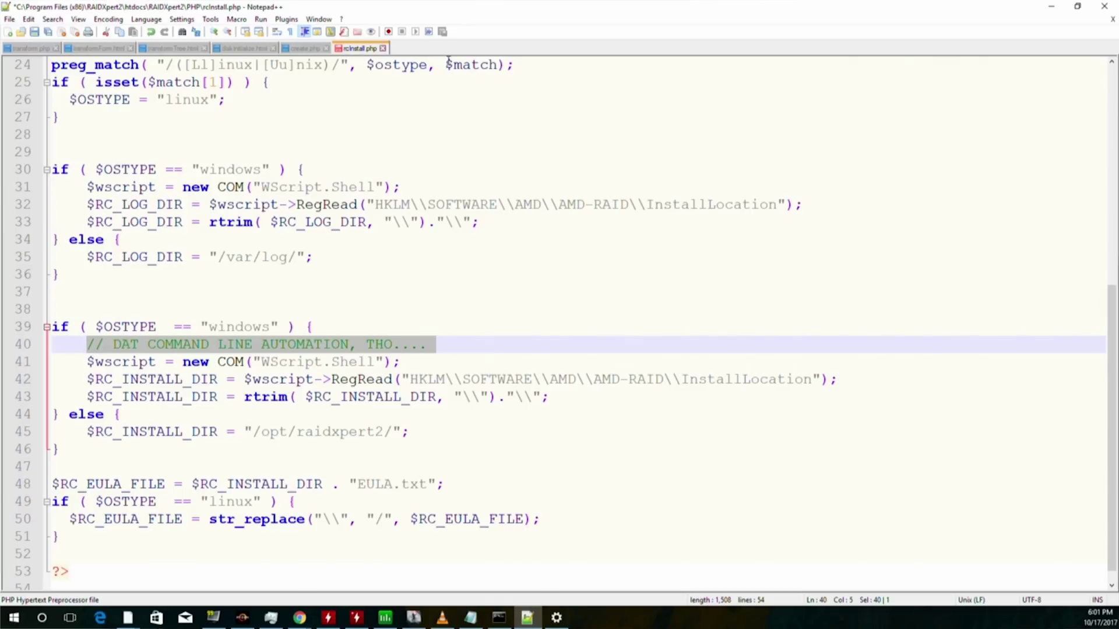
key("End")
key("BackSpace")
key("BackSpace")
key("BackSpace")
key("BackSpace")
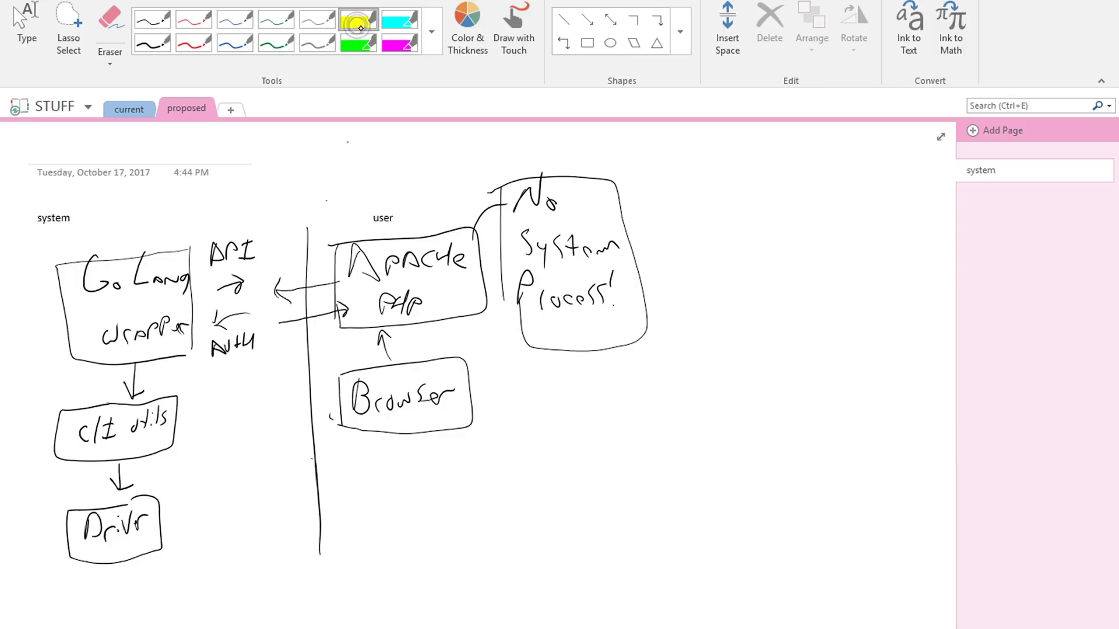
Highlight the "No System Process!" note in yellow on the OneNote proposed diagram and draw a yellow smiley face below it.
mouse_move(528, 196)
left_mouse_down()
mouse_move(528, 319)
mouse_move(574, 303)
mouse_move(606, 227)
mouse_move(582, 303)
mouse_move(559, 215)
left_mouse_up()
mouse_move(527, 377)
left_mouse_down()
mouse_move(539, 403)
mouse_move(580, 399)
mouse_move(539, 437)
mouse_move(589, 422)
left_mouse_up()
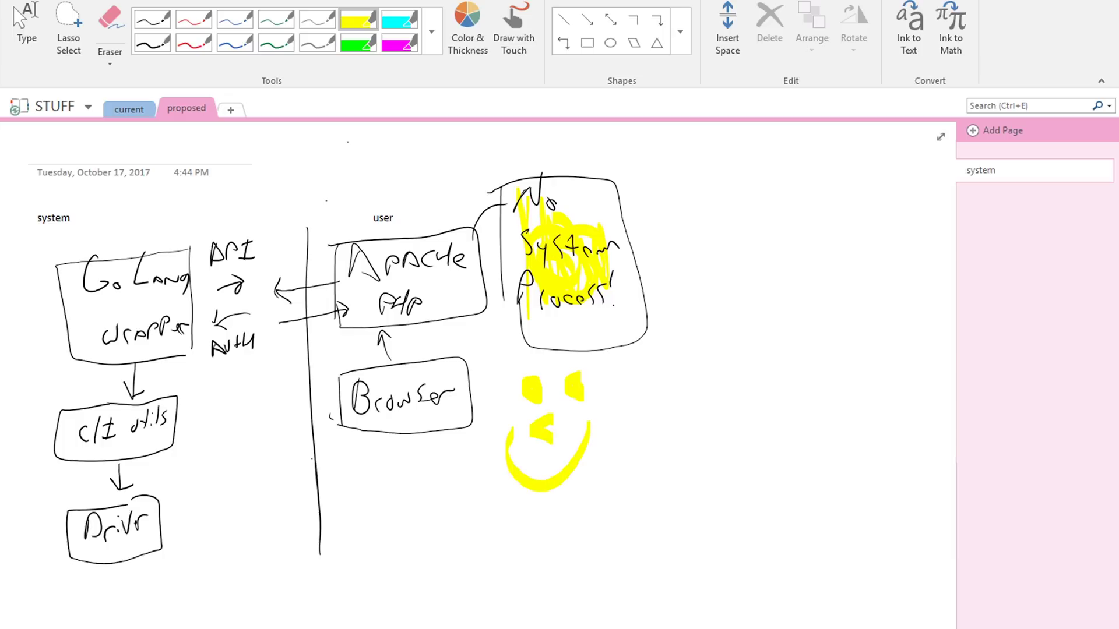
Outline the GoLang wrapper box in yellow and link it to a red handwritten note reading "Reduced Attack Surface!".
mouse_move(187, 251)
left_mouse_down()
mouse_move(69, 361)
mouse_move(185, 326)
mouse_move(186, 257)
mouse_move(292, 154)
mouse_move(294, 172)
mouse_move(363, 175)
mouse_move(404, 162)
mouse_move(418, 129)
mouse_move(486, 158)
mouse_move(512, 140)
left_mouse_up()
left_click(194, 43)
mouse_move(513, 145)
left_mouse_down()
mouse_move(535, 137)
mouse_move(572, 161)
mouse_move(613, 157)
left_mouse_up()
mouse_move(619, 169)
left_mouse_down()
mouse_move(638, 149)
mouse_move(648, 161)
left_mouse_up()
mouse_move(646, 151)
left_mouse_down()
mouse_move(728, 166)
mouse_move(742, 151)
left_mouse_up()
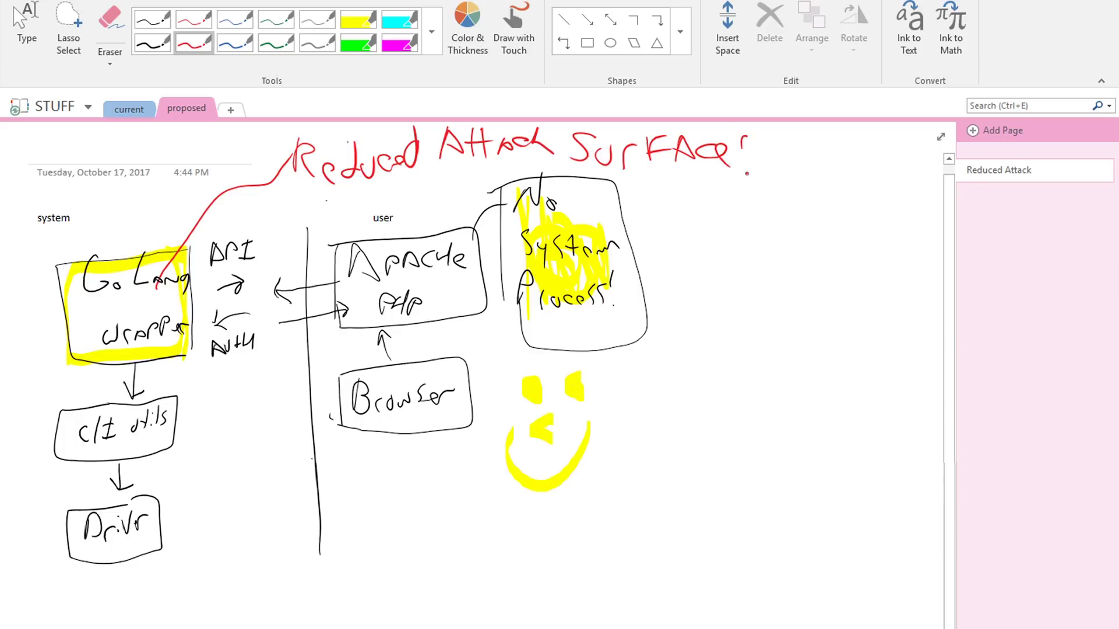
Draw a red box around the API and AUTH labels and circle the adjoining ends of the Apache PHP arrows.
mouse_move(205, 217)
left_mouse_down()
mouse_move(260, 216)
mouse_move(279, 368)
mouse_move(201, 236)
left_mouse_up()
mouse_move(278, 269)
left_mouse_down()
mouse_move(258, 312)
mouse_move(289, 282)
mouse_move(263, 262)
left_mouse_up()
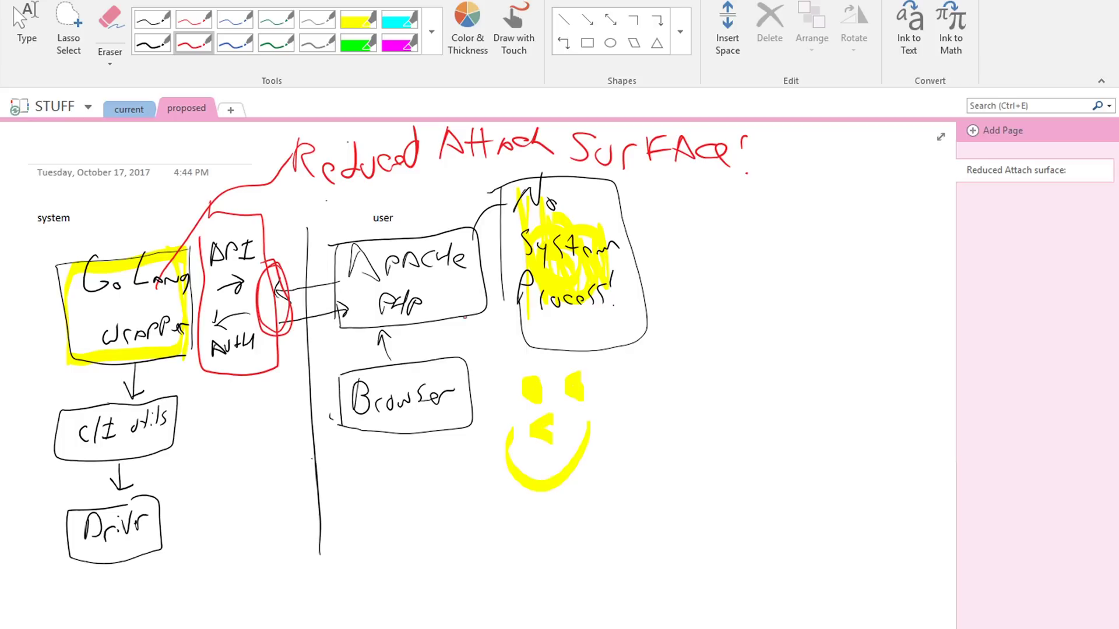
Draw a red line from the Apache PHP box to a handwritten note reading "No Need to Run System Commands!".
mouse_move(452, 304)
left_mouse_down()
mouse_move(483, 356)
mouse_move(456, 531)
mouse_move(488, 512)
mouse_move(541, 511)
mouse_move(555, 535)
mouse_move(567, 503)
left_mouse_up()
mouse_move(595, 505)
left_mouse_down()
mouse_move(592, 537)
mouse_move(653, 535)
left_mouse_up()
left_click_drag(650, 518, 689, 516)
mouse_move(499, 564)
left_mouse_down()
mouse_move(483, 582)
mouse_move(504, 592)
left_mouse_up()
mouse_move(521, 576)
left_mouse_down()
mouse_move(514, 590)
mouse_move(533, 585)
left_mouse_up()
left_click_drag(528, 580, 540, 578)
left_click_drag(547, 578, 714, 588)
left_click_drag(718, 548, 708, 590)
left_click_drag(741, 557, 734, 583)
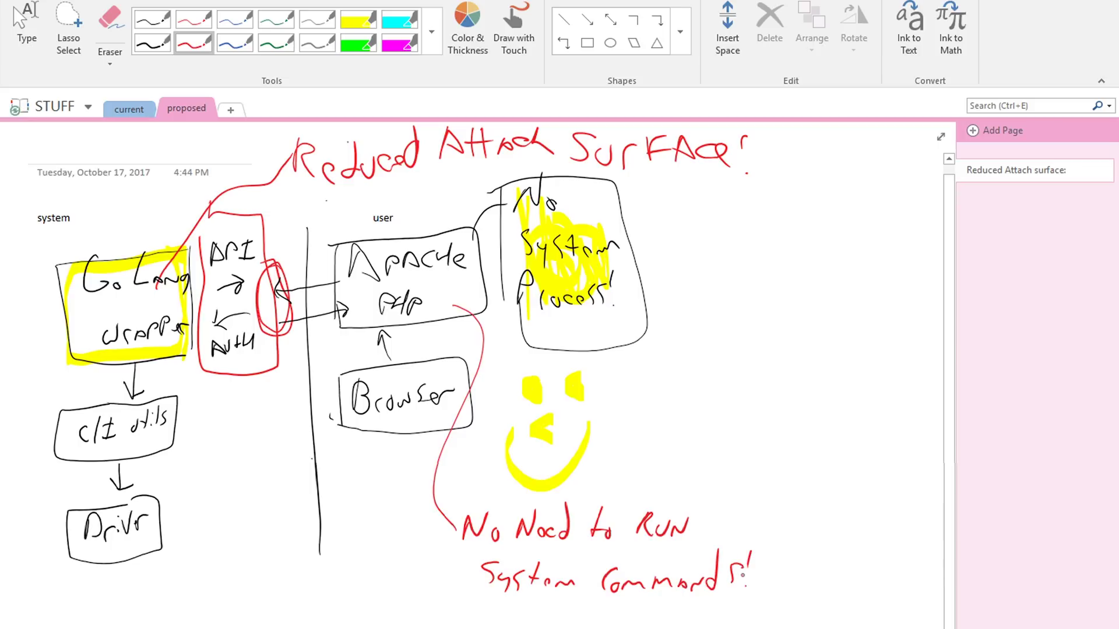